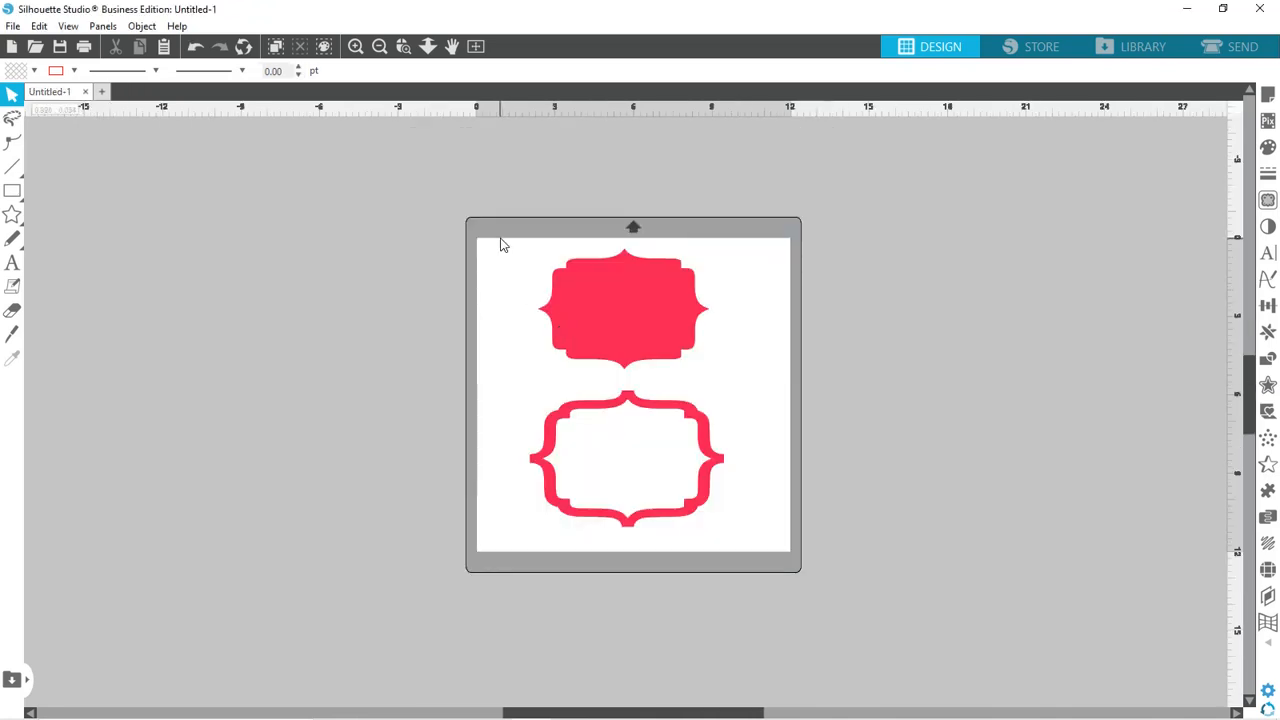
Move both pink label shapes together off the page onto the empty canvas to its left
left_click_drag(503, 246, 759, 482)
left_click_drag(654, 340, 317, 337)
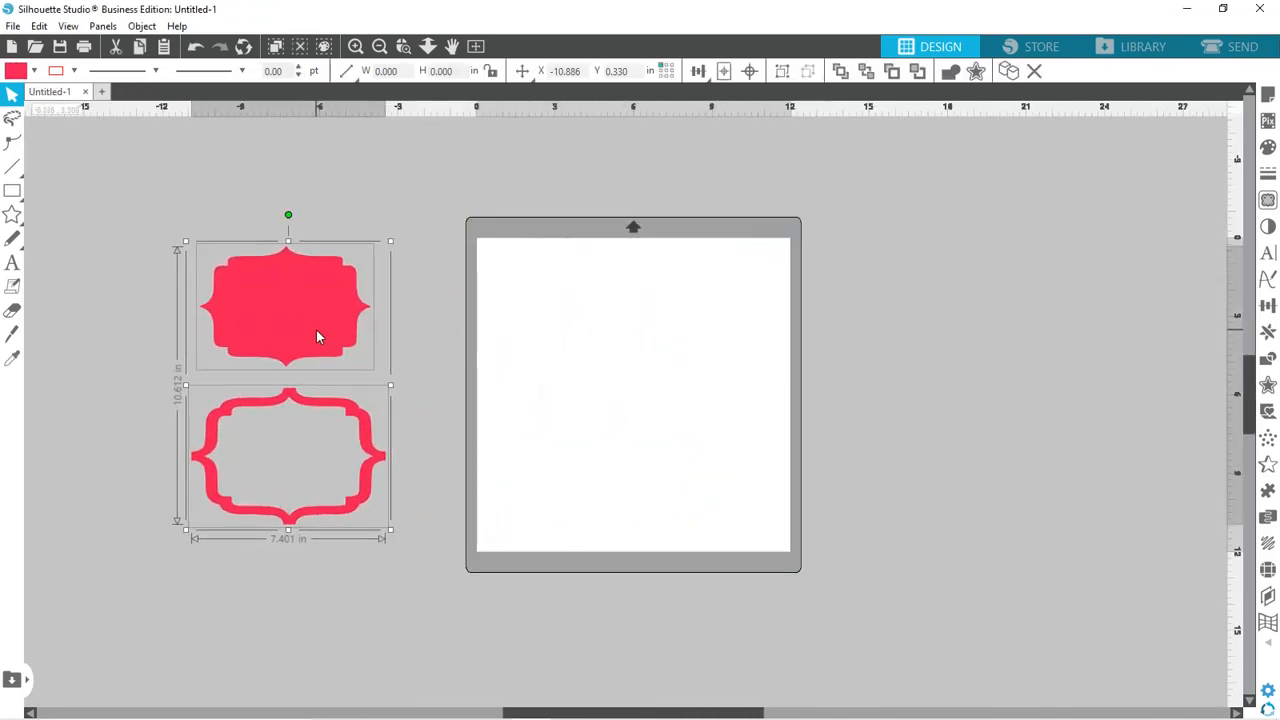
left_click(543, 391)
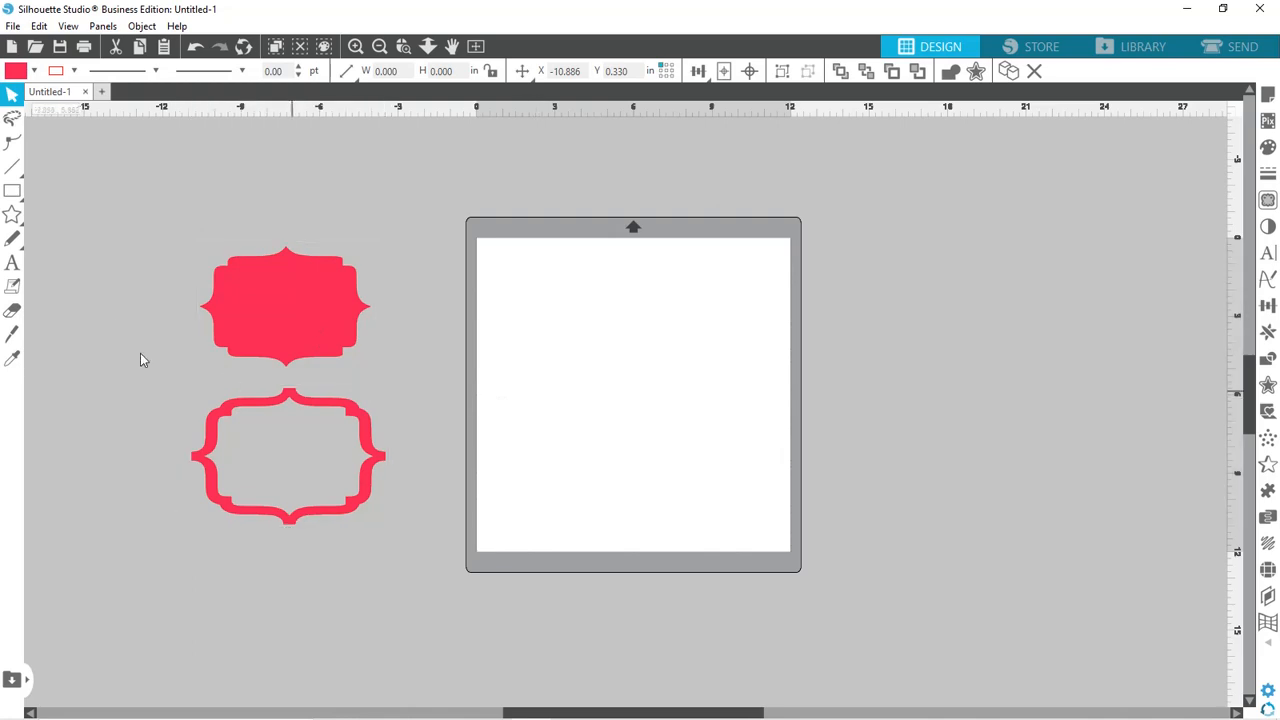
Add a "{" text character in Arial on the page and enlarge it to about 2.13 × 7.13 in
left_click(12, 264)
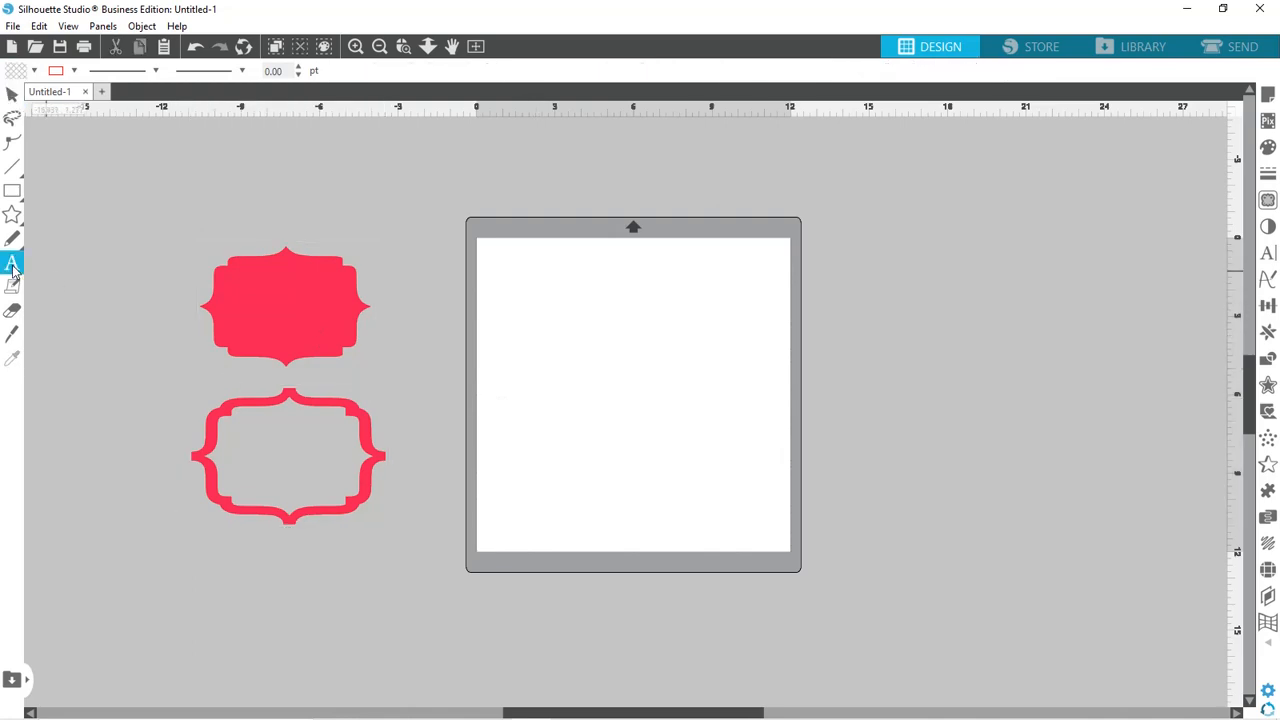
left_click(593, 380)
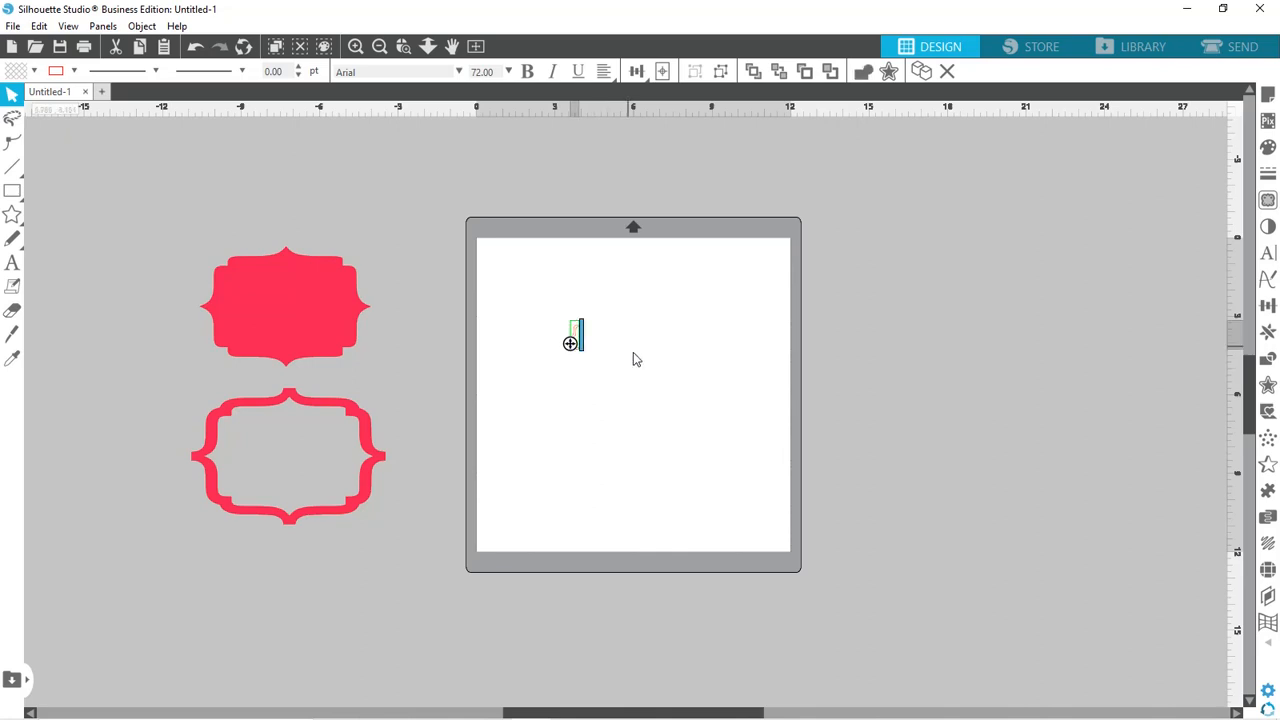
left_click(618, 391)
left_click(576, 343)
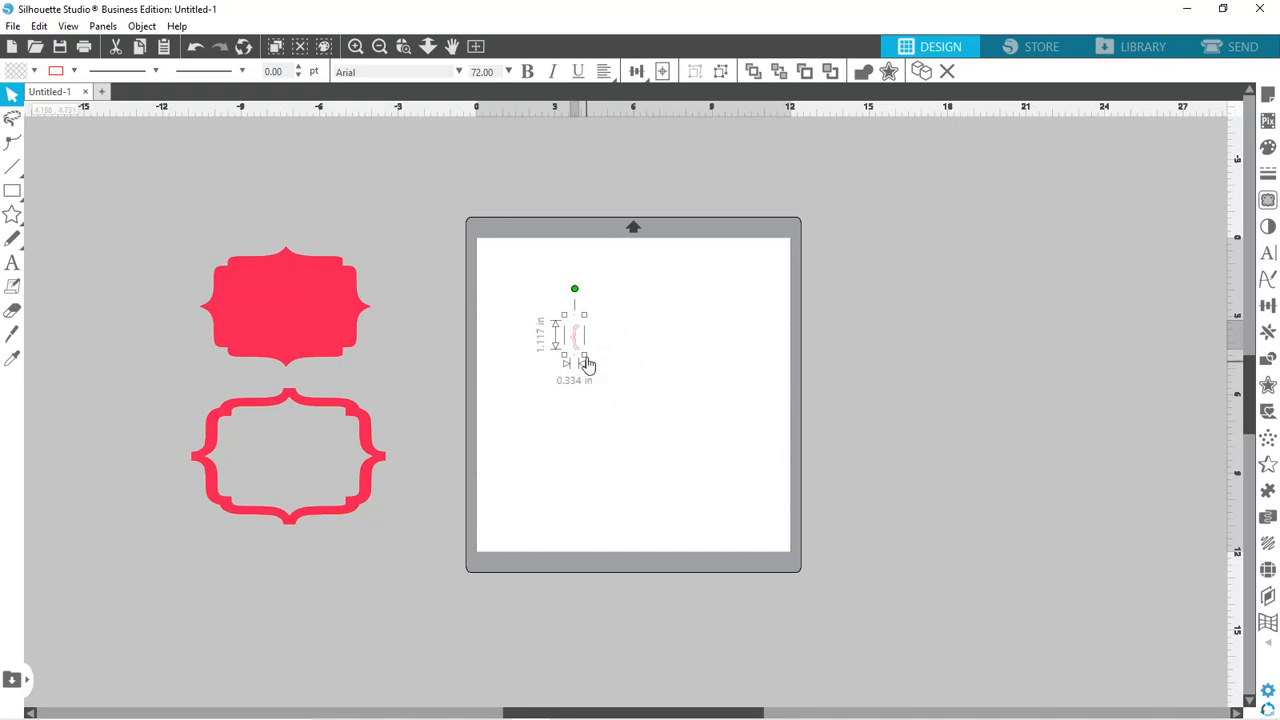
left_click_drag(593, 367, 646, 431)
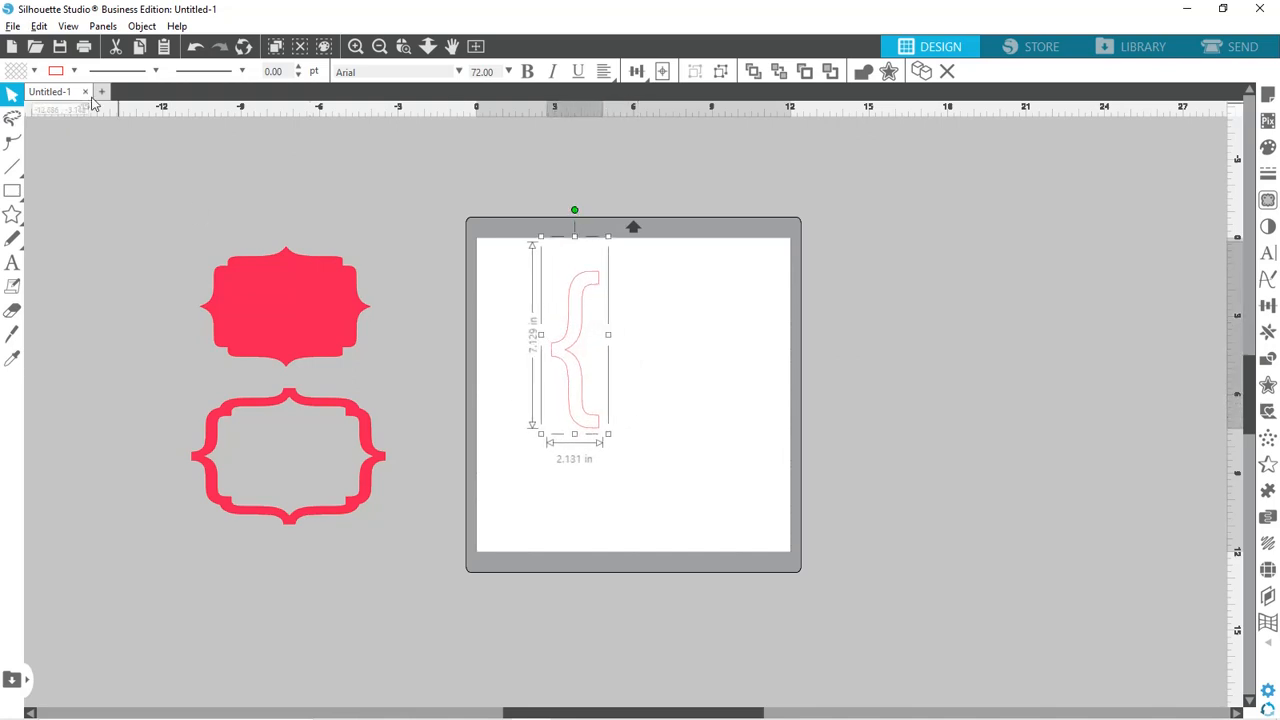
Fill the curly brace with purple and move it towards the page's left edge
left_click(34, 71)
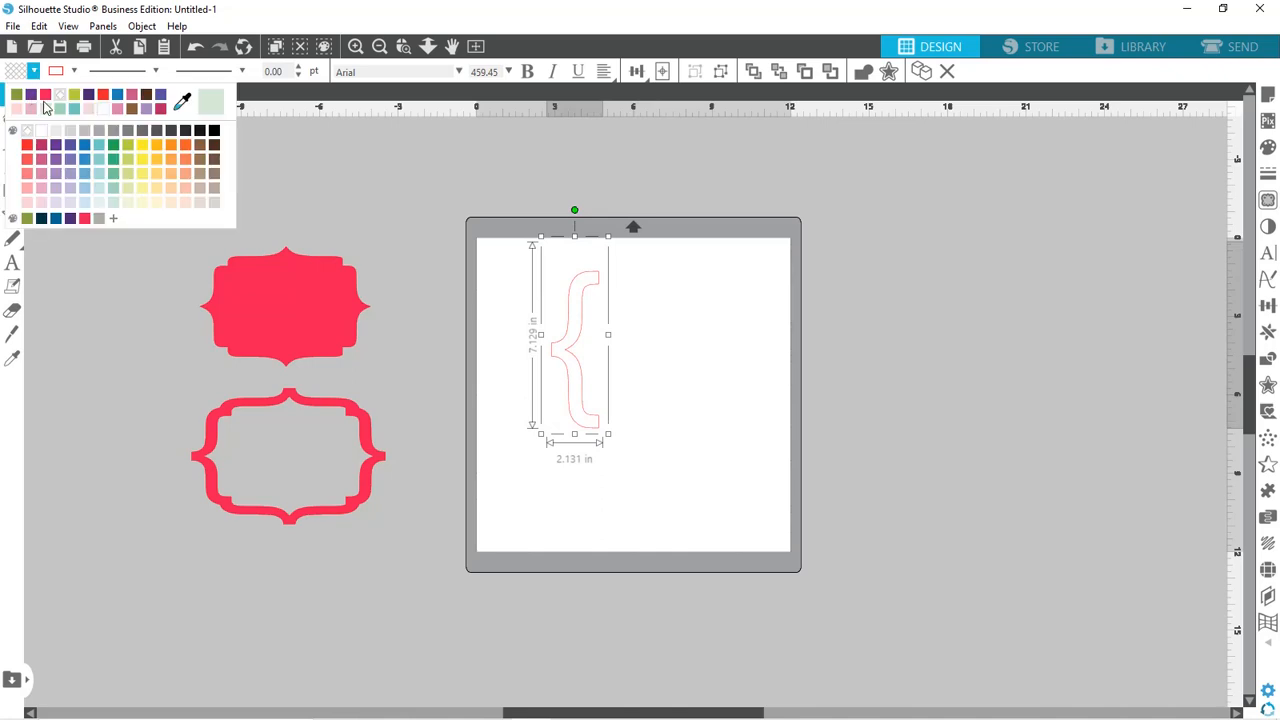
left_click(31, 97)
left_click(660, 455)
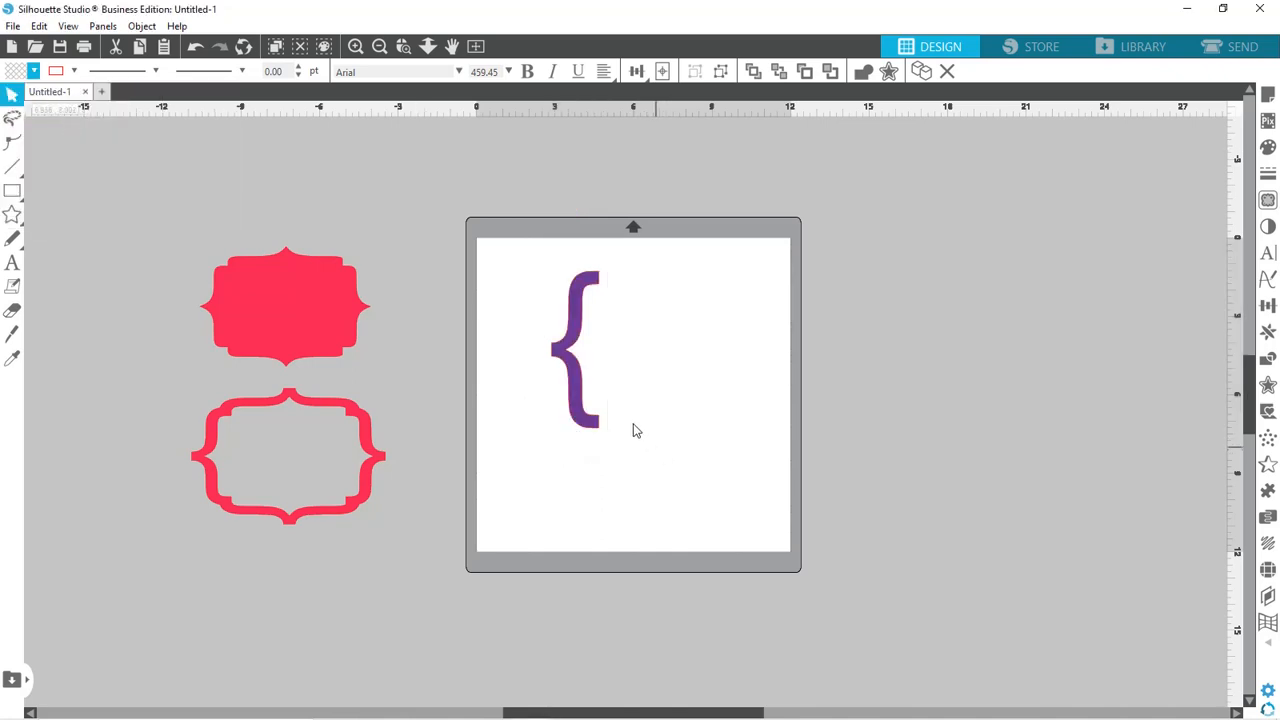
left_click_drag(568, 374, 522, 373)
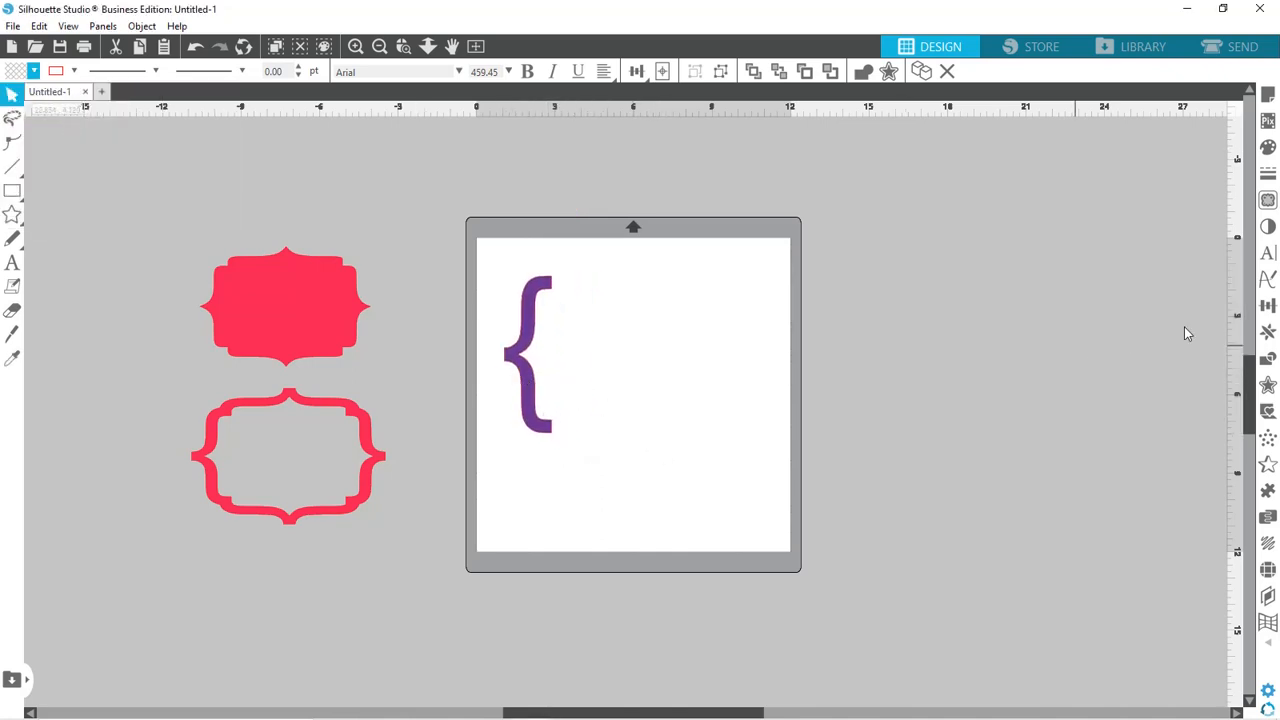
Mirror a copy of the brace to the right and move it away from the original to leave a gap
left_click(1268, 334)
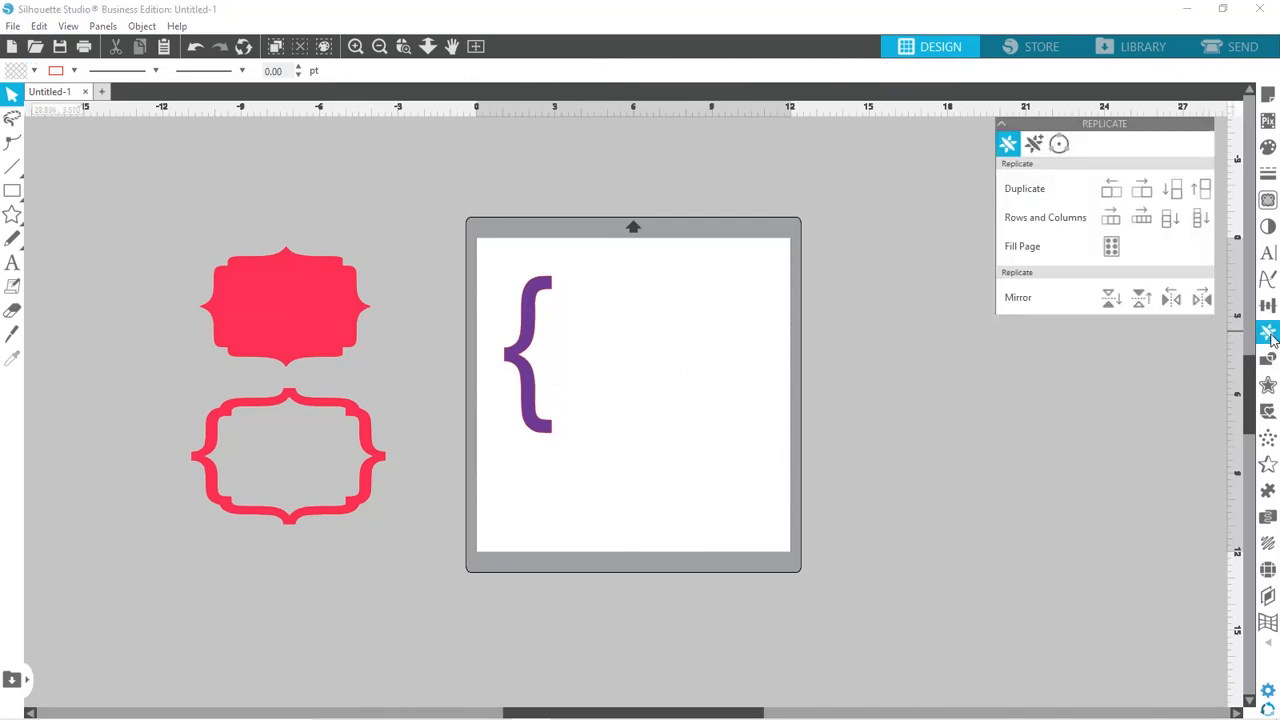
left_click(517, 355)
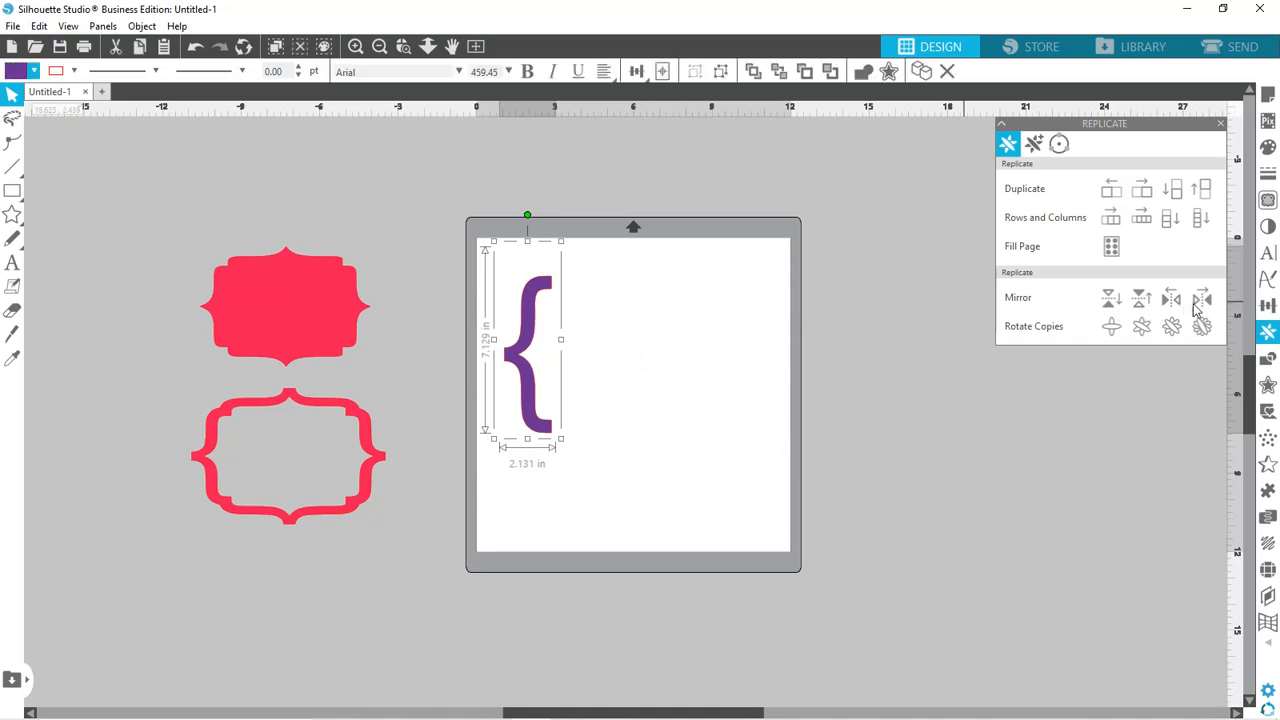
left_click(1203, 302)
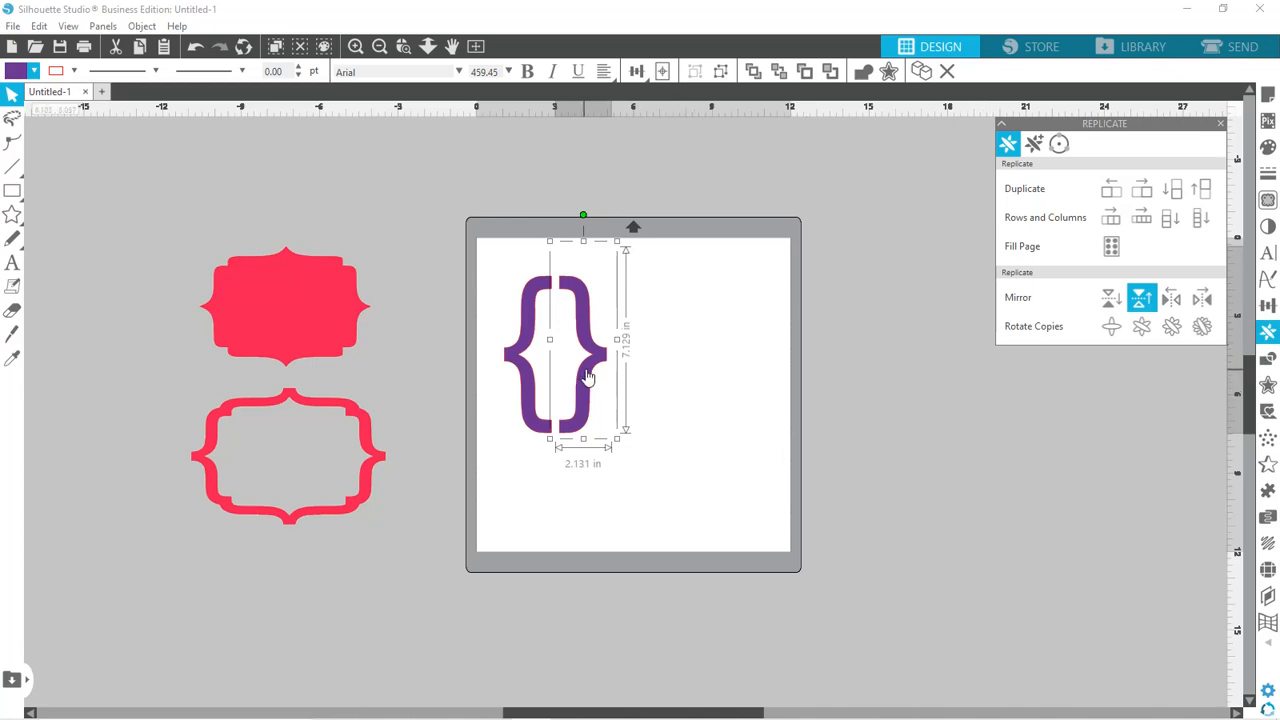
left_click_drag(585, 382, 630, 378)
Place a 90-degree rotated copy of the right brace below the pair, and mirror that copy upward to sit above them
left_click(1111, 326)
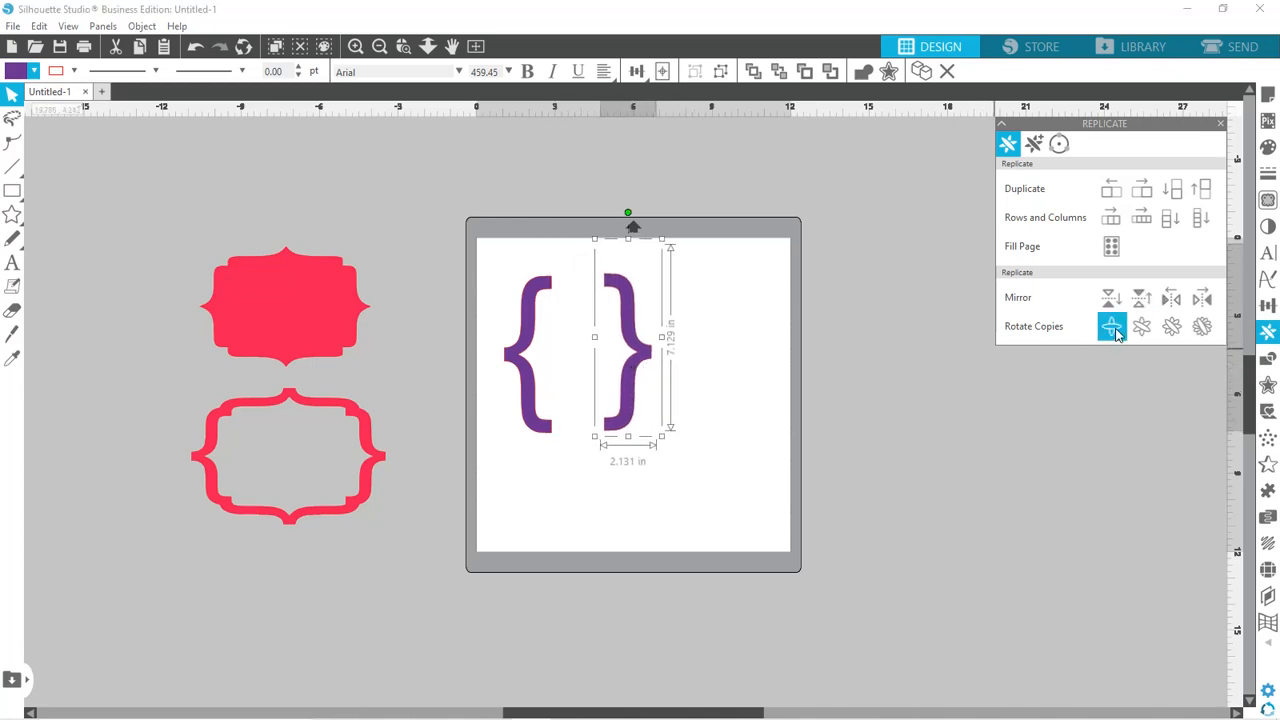
left_click_drag(614, 363, 592, 481)
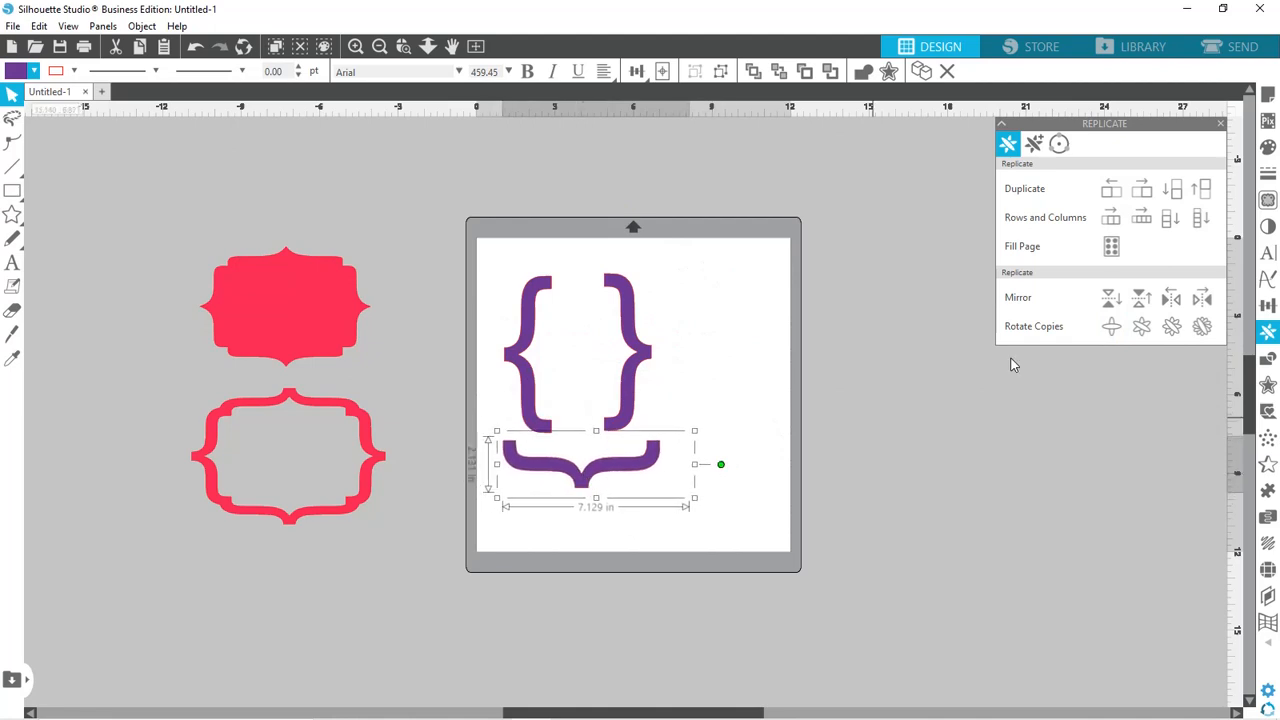
left_click(1142, 300)
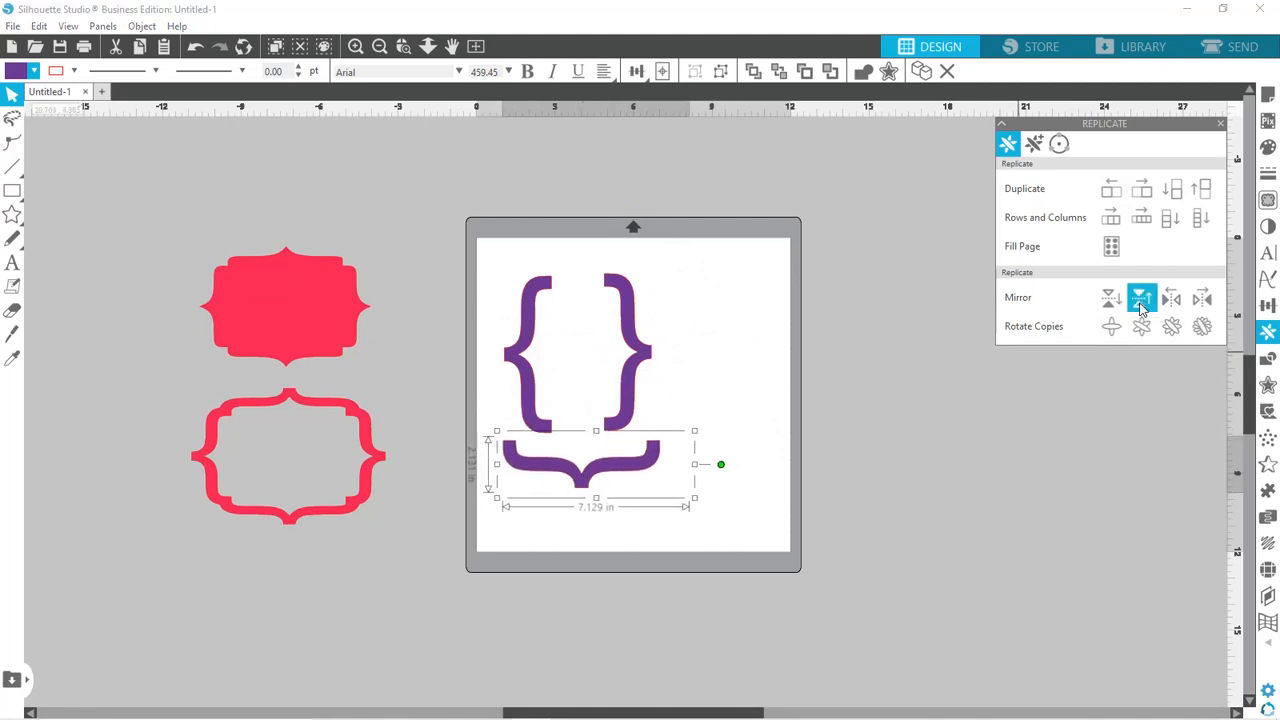
left_click_drag(583, 414, 578, 270)
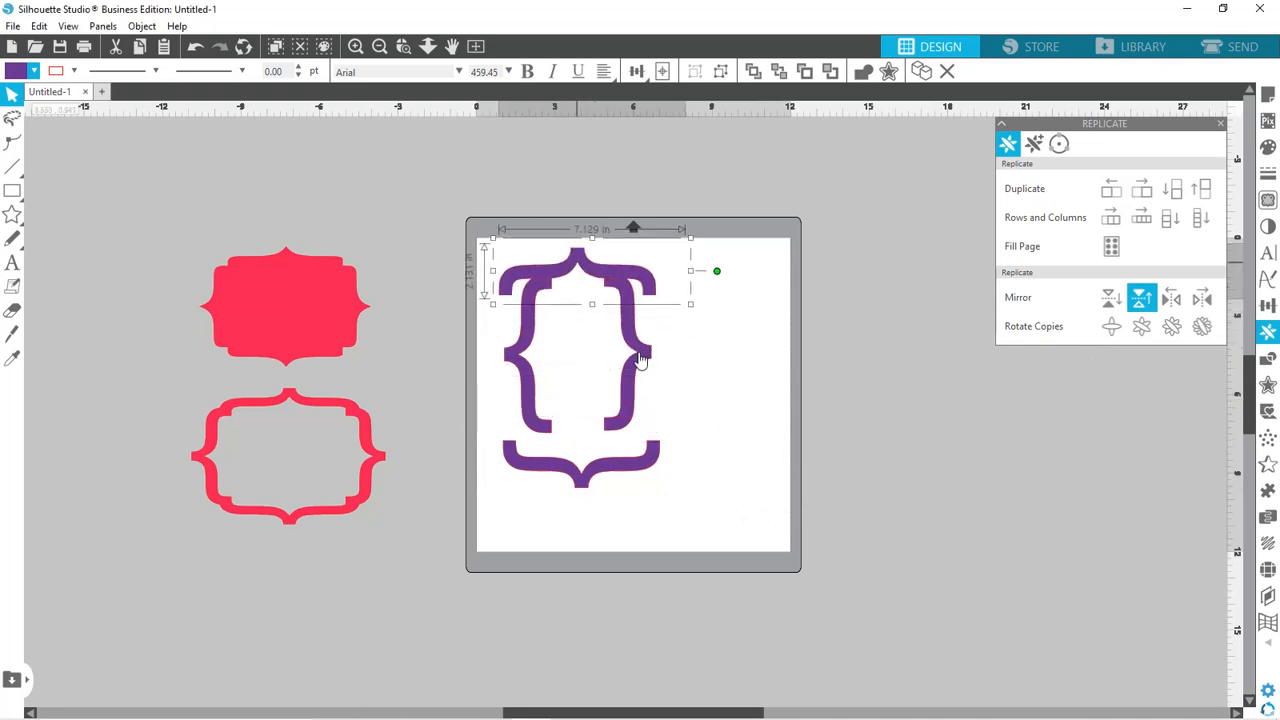
Shift the right brace outward to meet the top brace's end, and make the fill of all four braces transparent
left_click_drag(640, 357, 677, 370)
left_click_drag(486, 251, 672, 455)
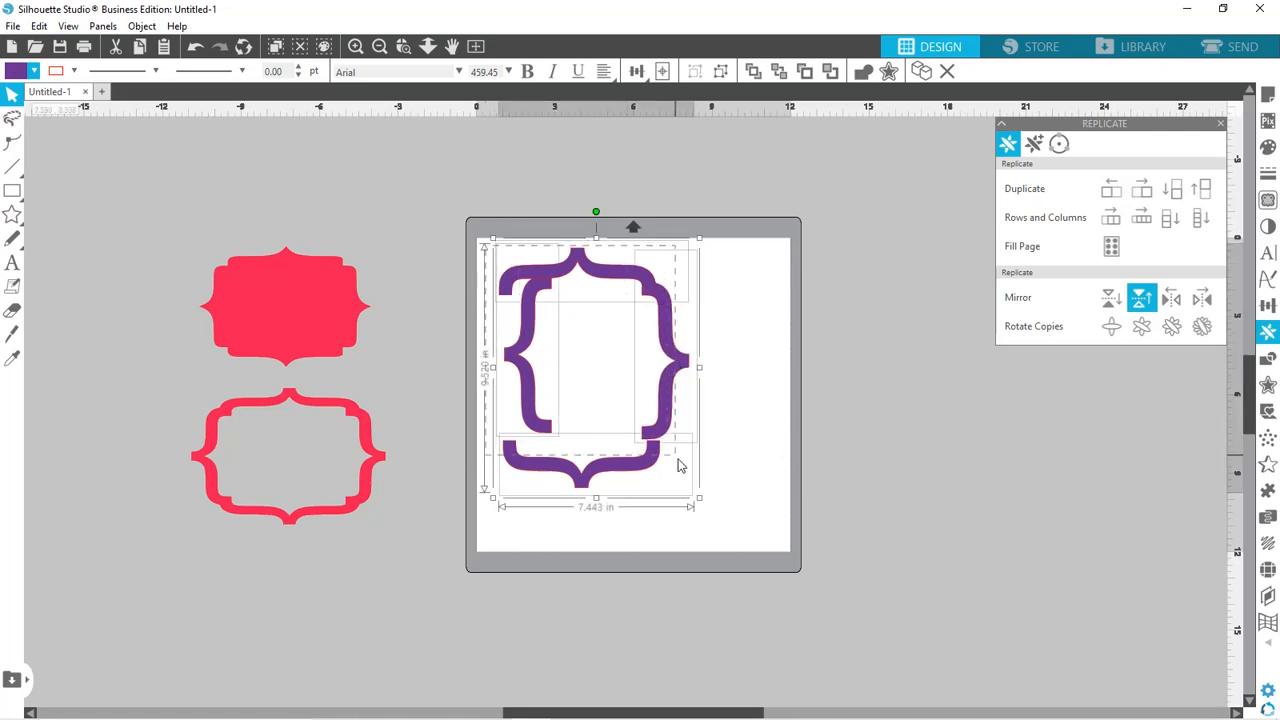
left_click(34, 71)
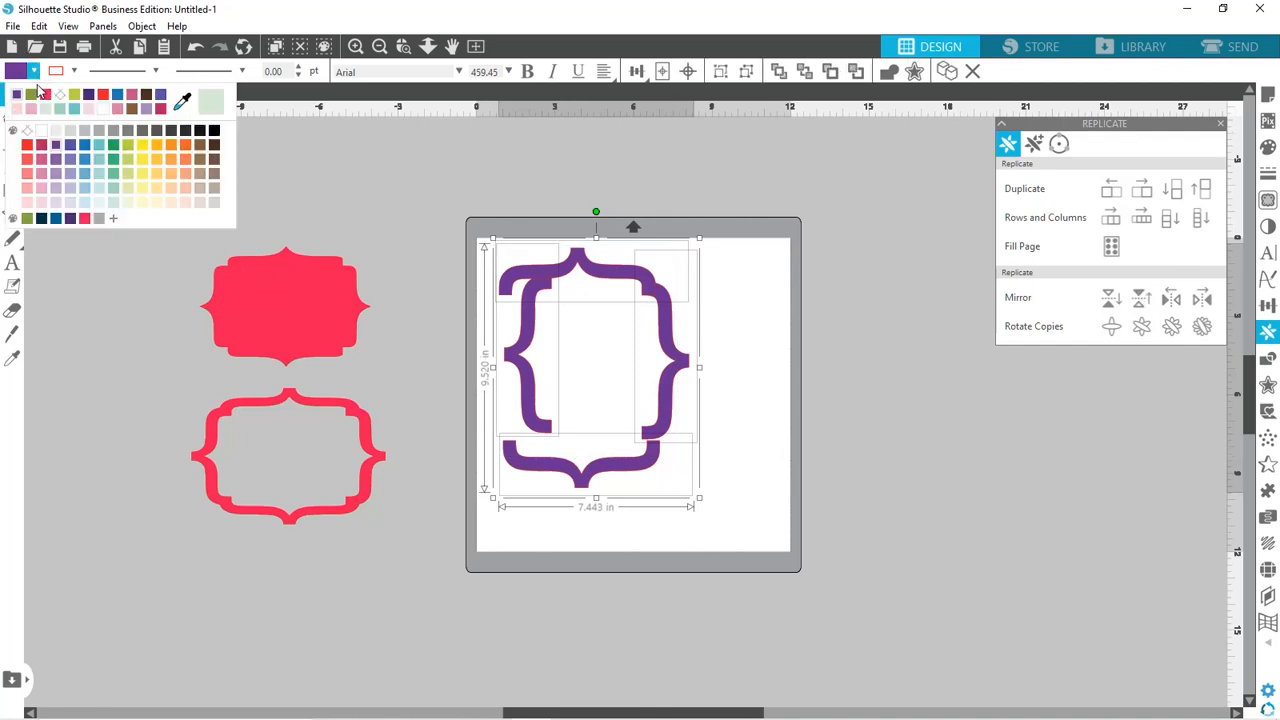
left_click(60, 96)
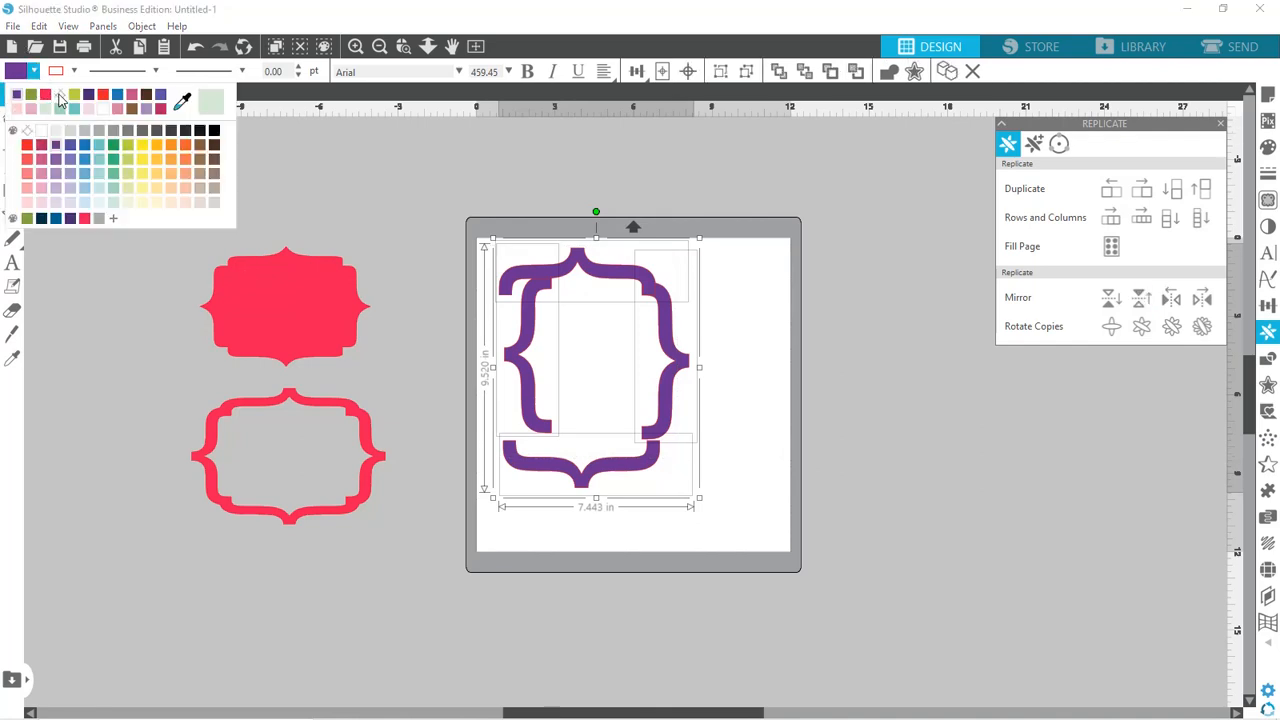
left_click(738, 419)
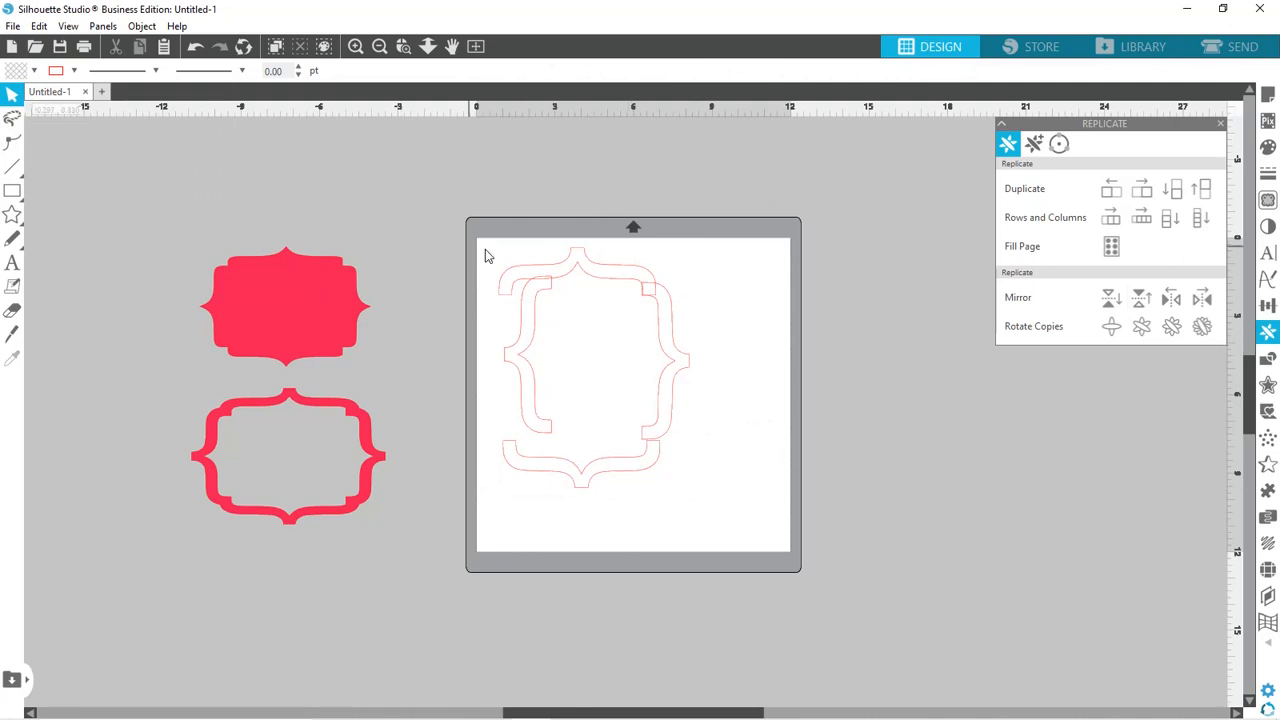
Position the four outlined braces so their square ends overlap at every corner and form a closed frame
left_click(476, 46)
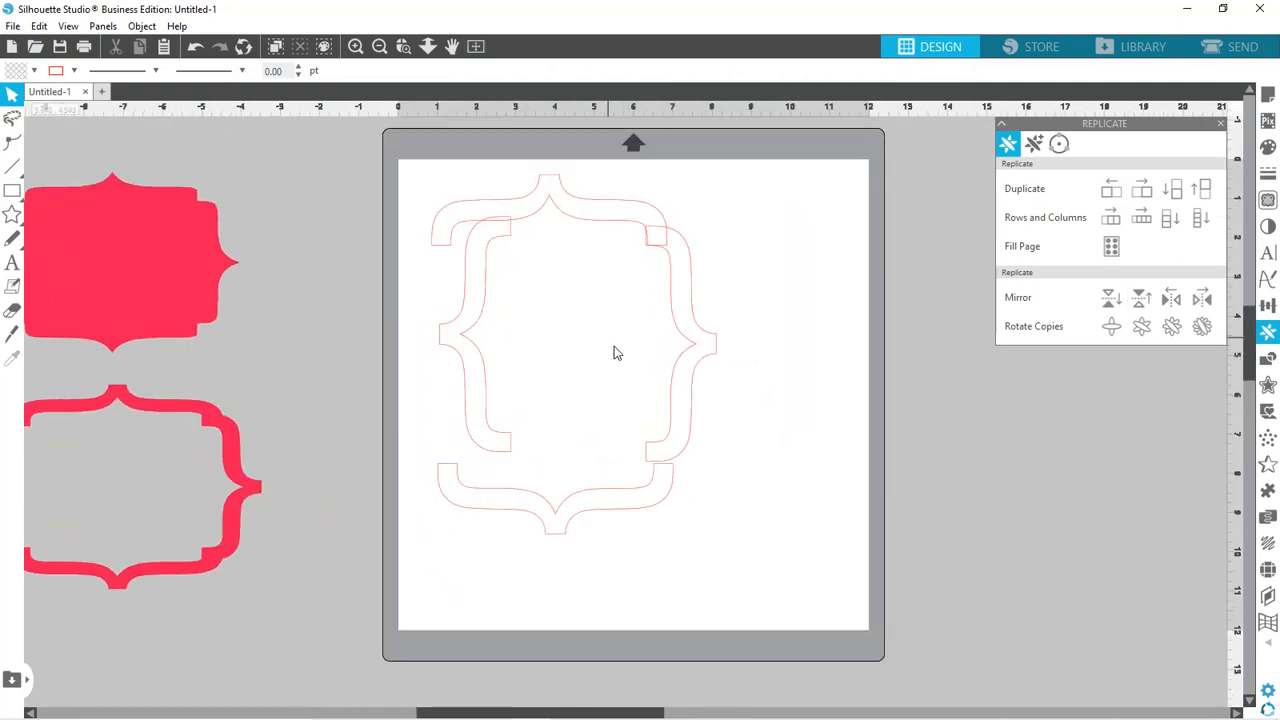
left_click_drag(619, 234, 676, 220)
left_click_drag(689, 303, 763, 302)
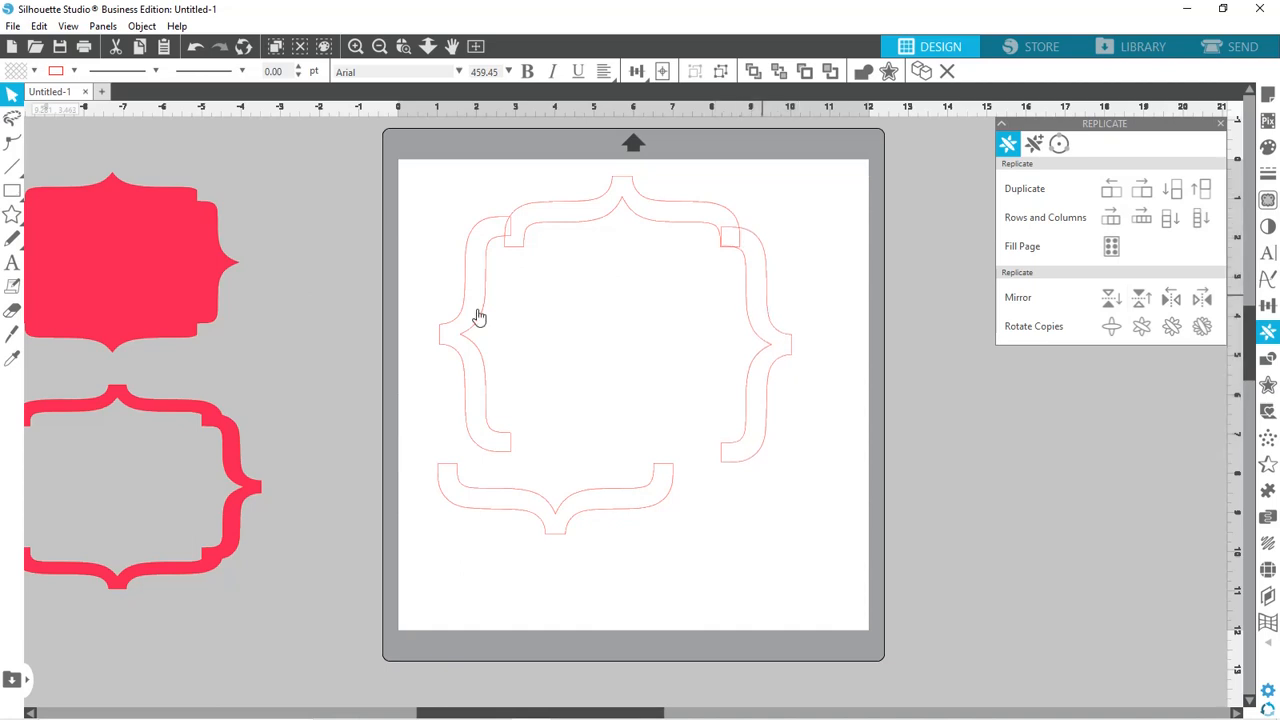
left_click_drag(476, 316, 490, 319)
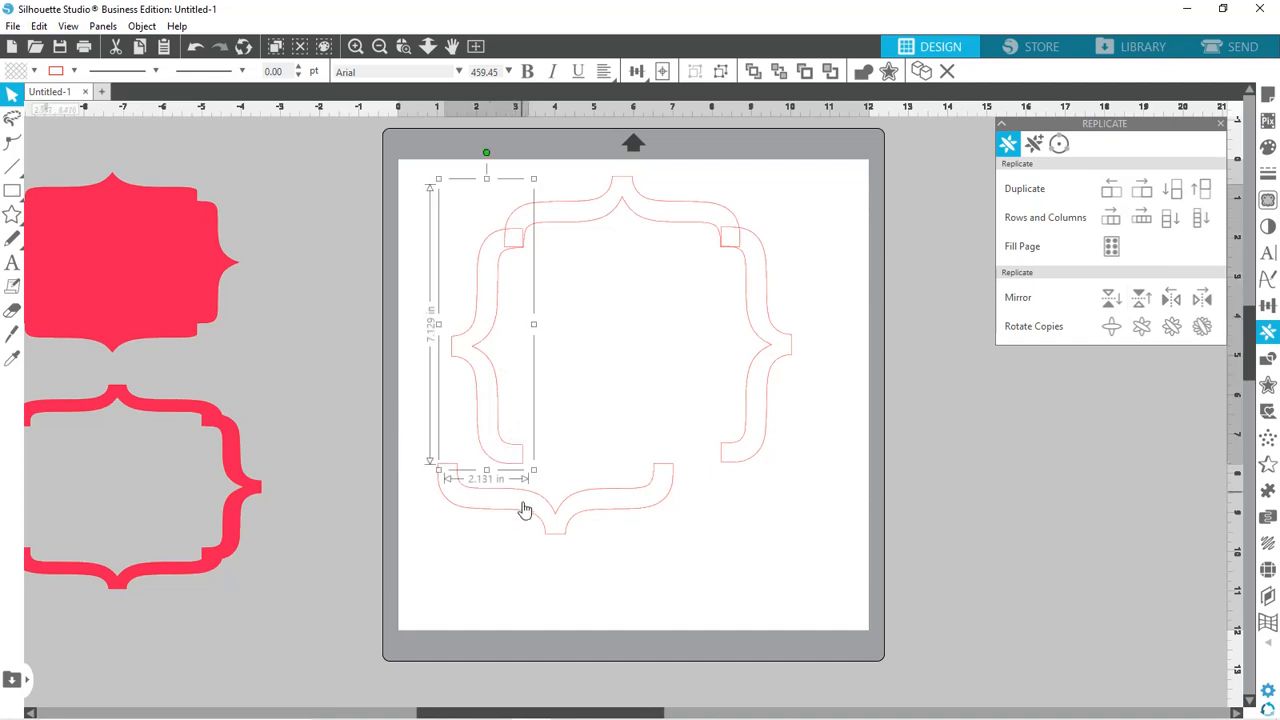
left_click_drag(551, 509, 590, 492)
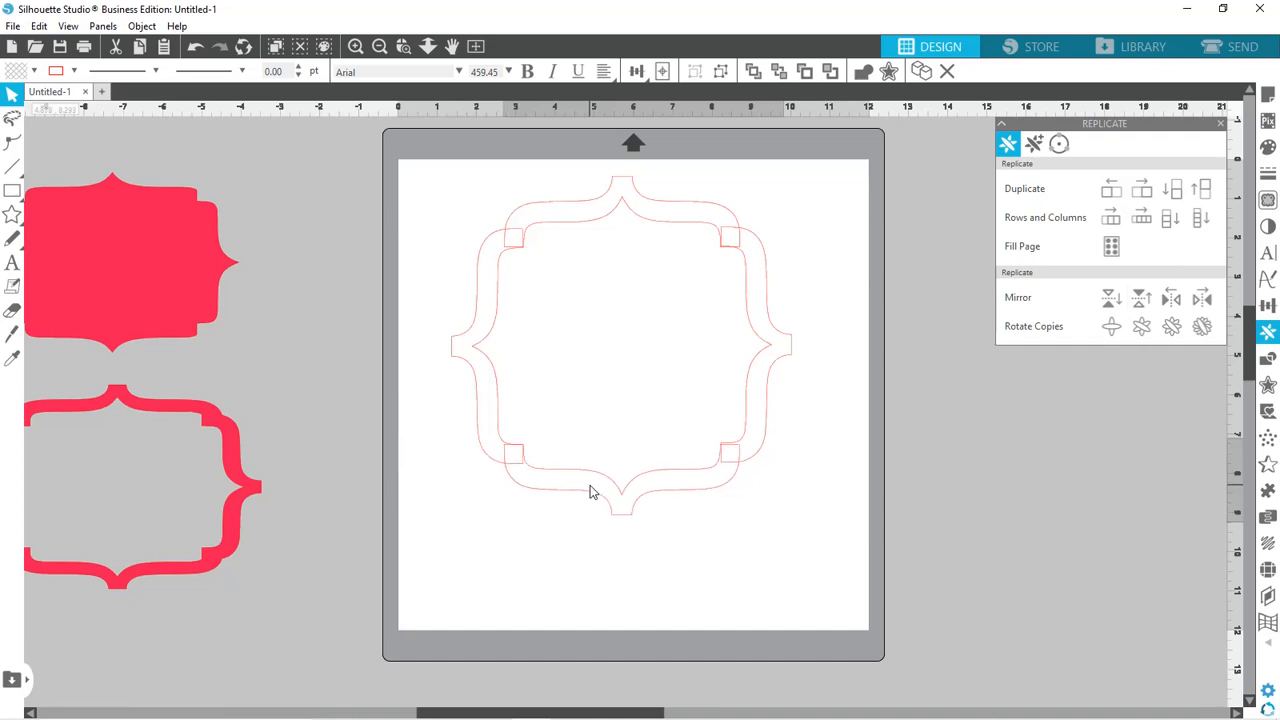
left_click(710, 539)
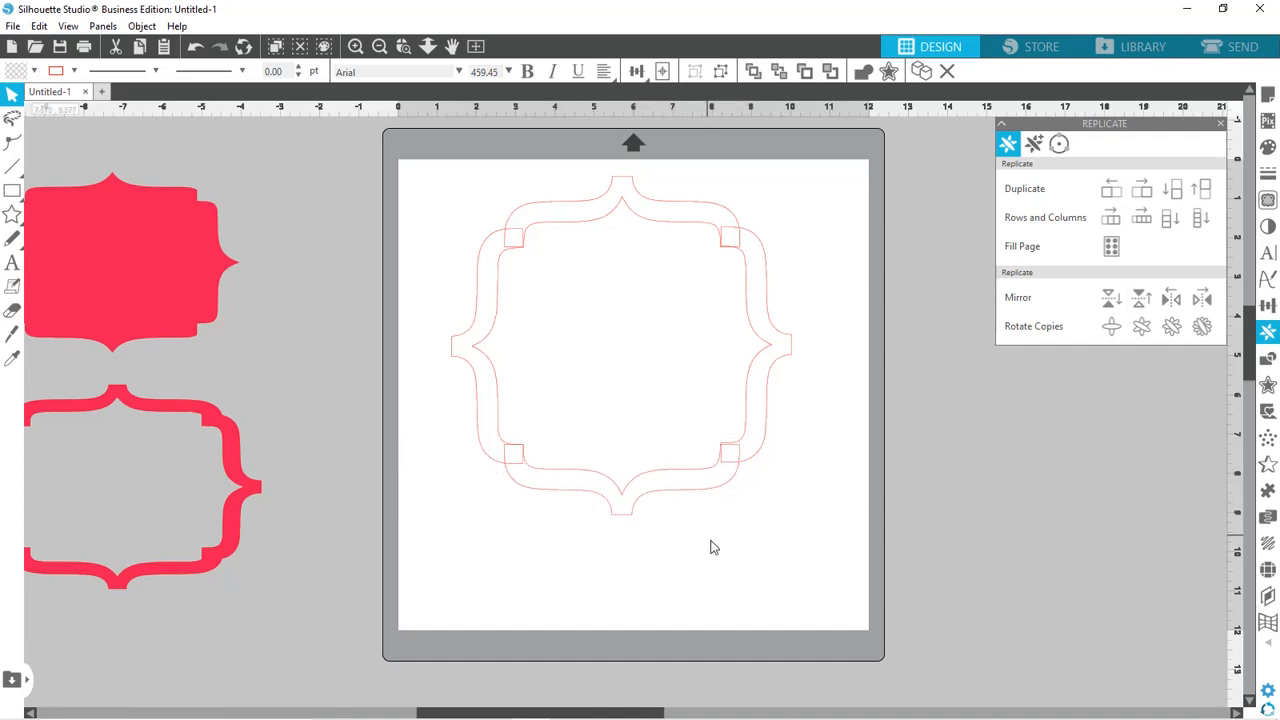
Weld the four overlapping braces into a single frame and fill it with purple
left_click_drag(446, 190, 783, 470)
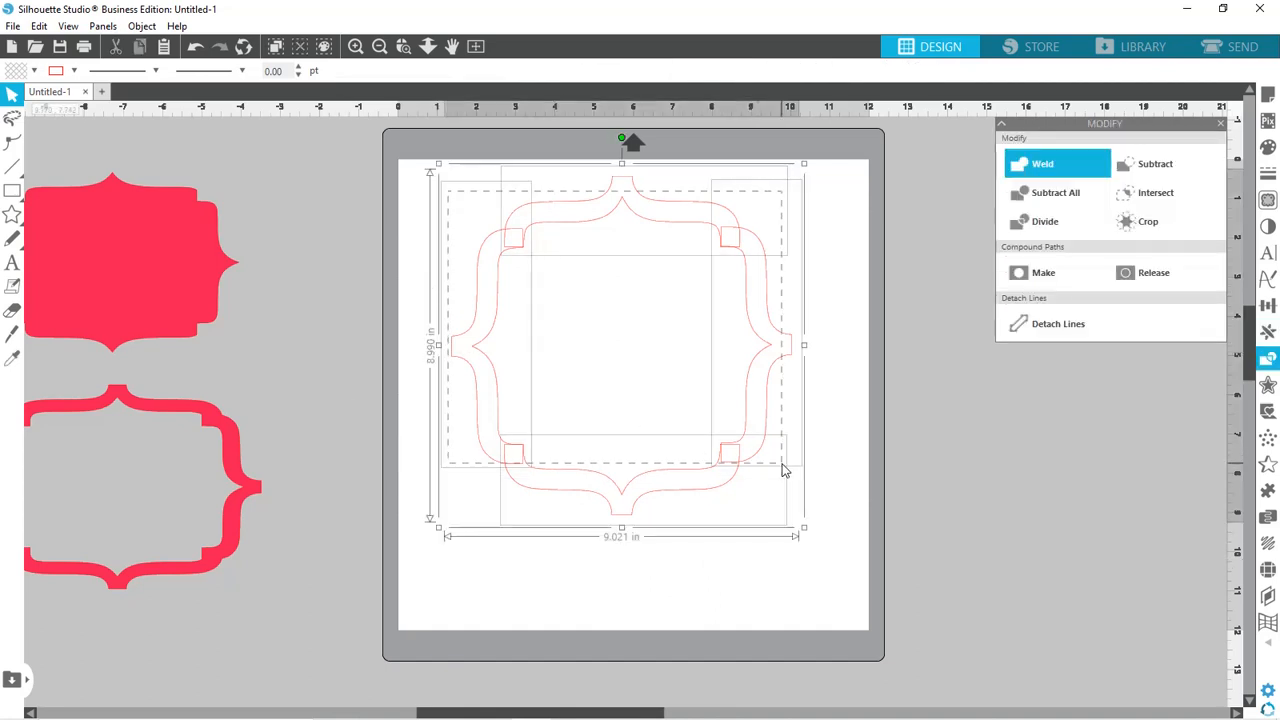
left_click(1017, 168)
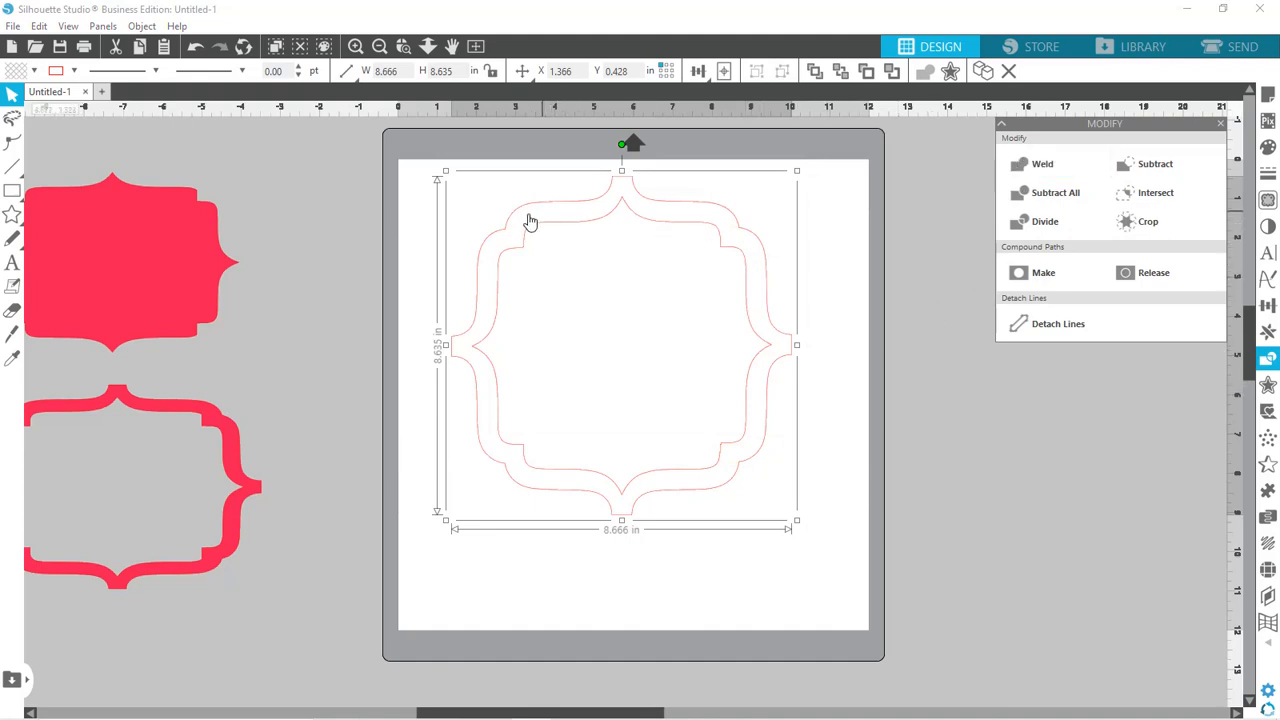
left_click(33, 70)
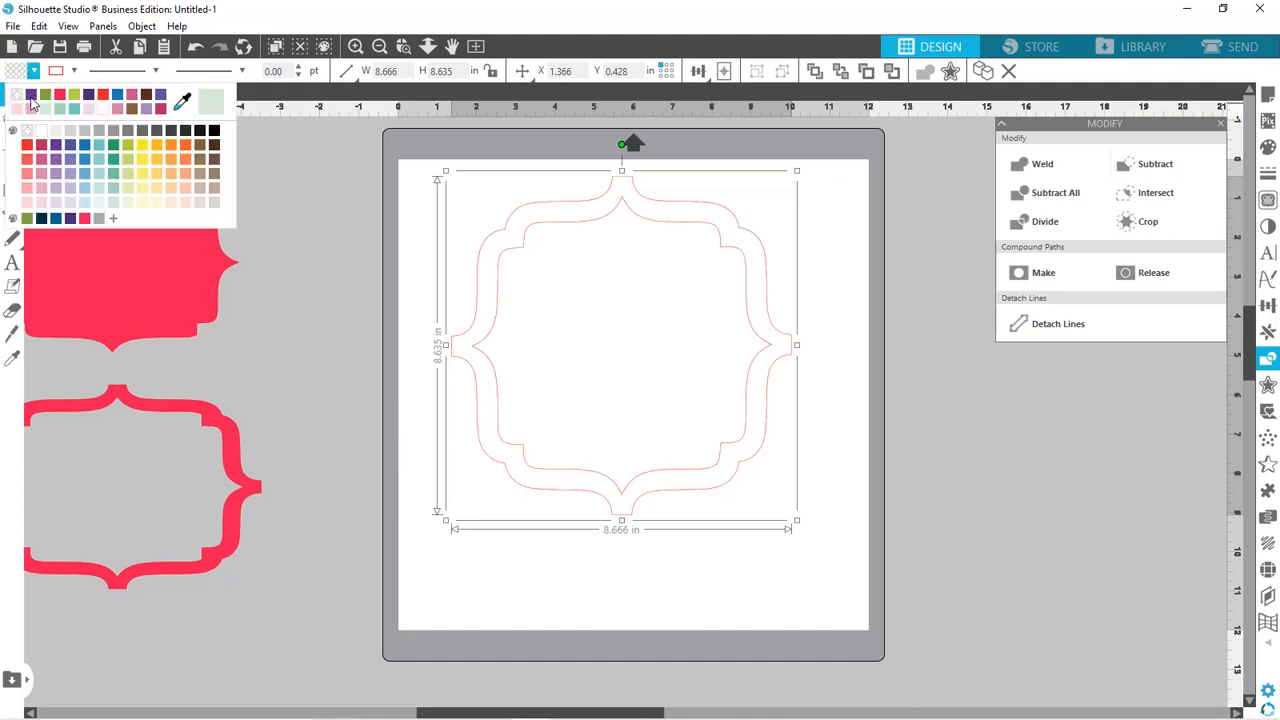
left_click(31, 95)
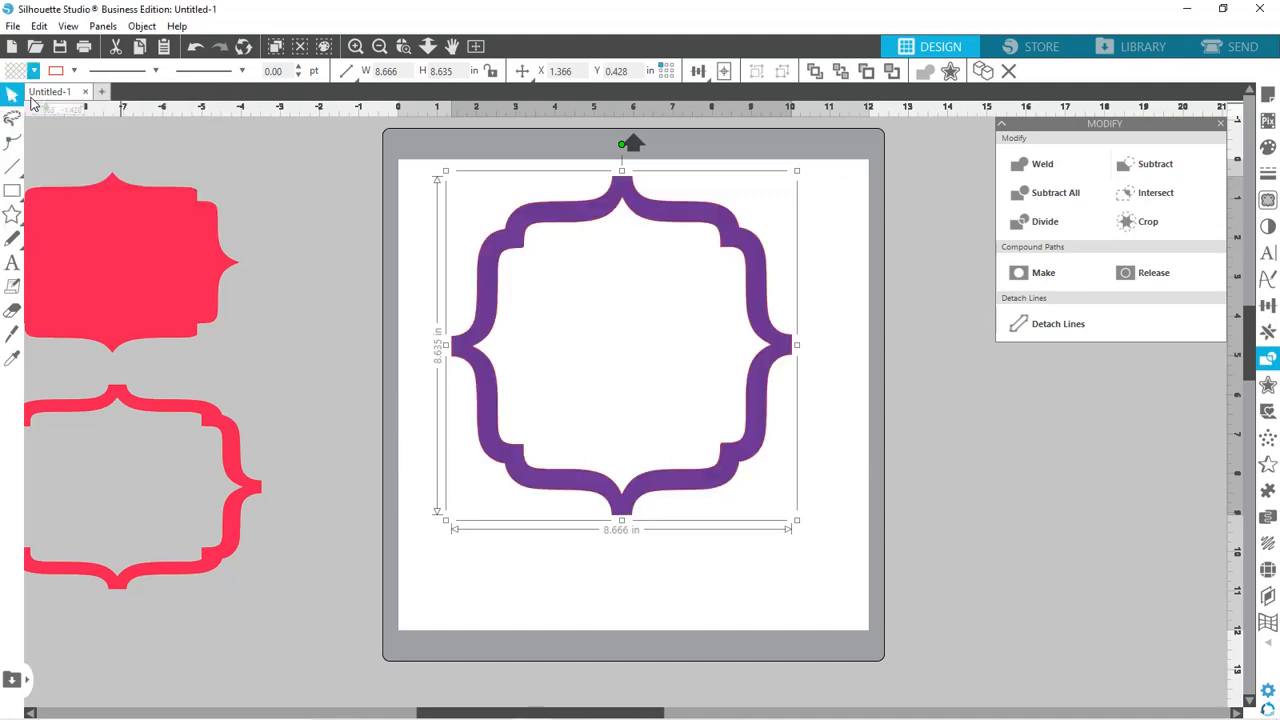
left_click(784, 581)
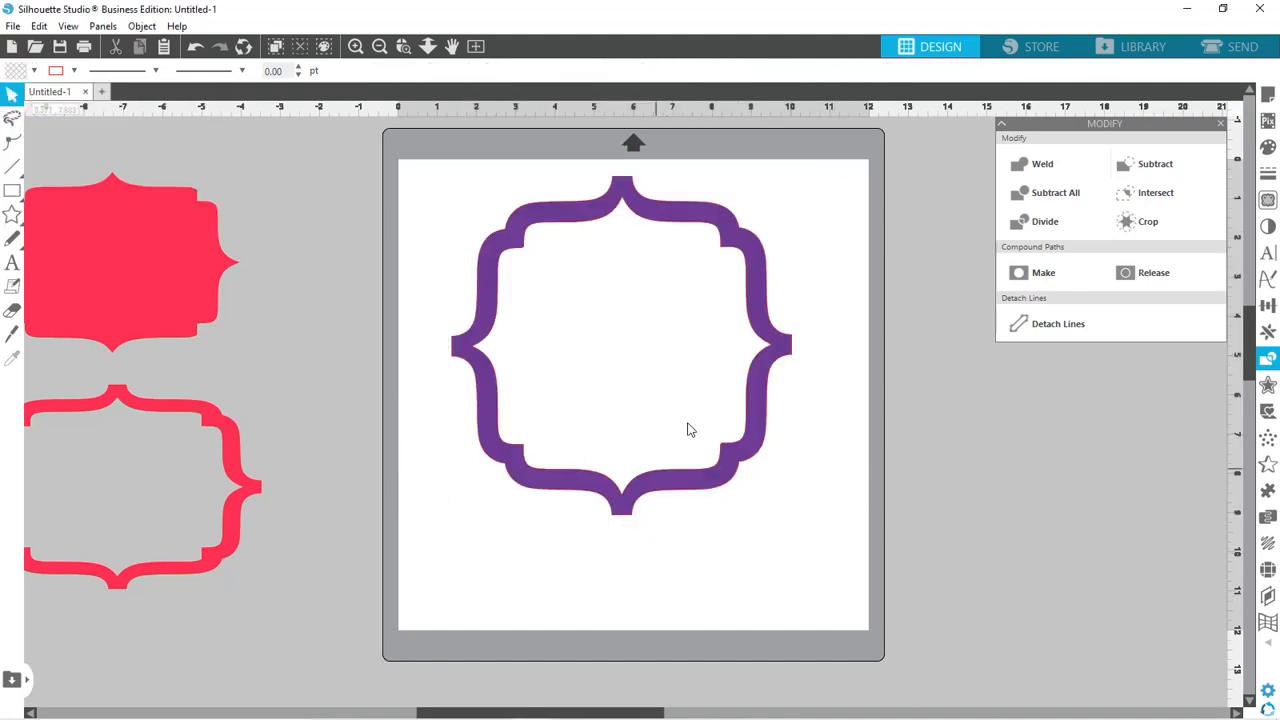
Duplicate the purple frame to the right of the original and shrink the copy to about 4.09 × 4.08 in
mouse_move(12, 190)
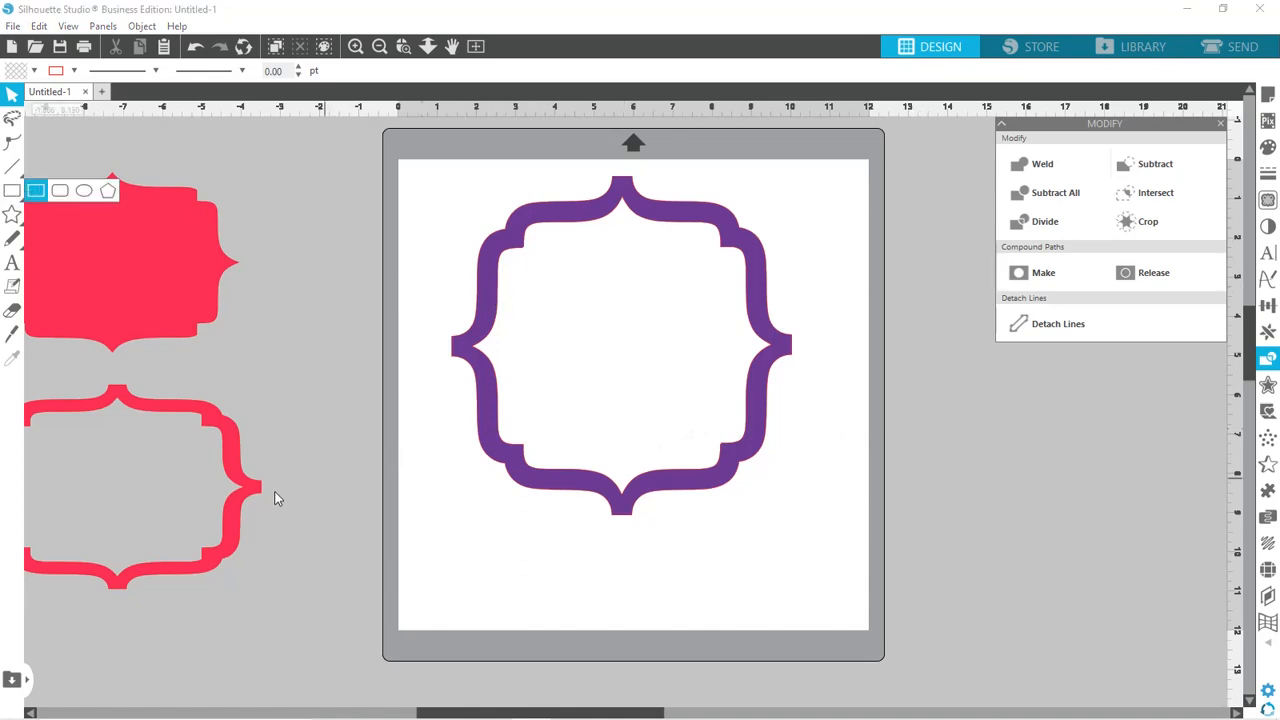
left_click(466, 351)
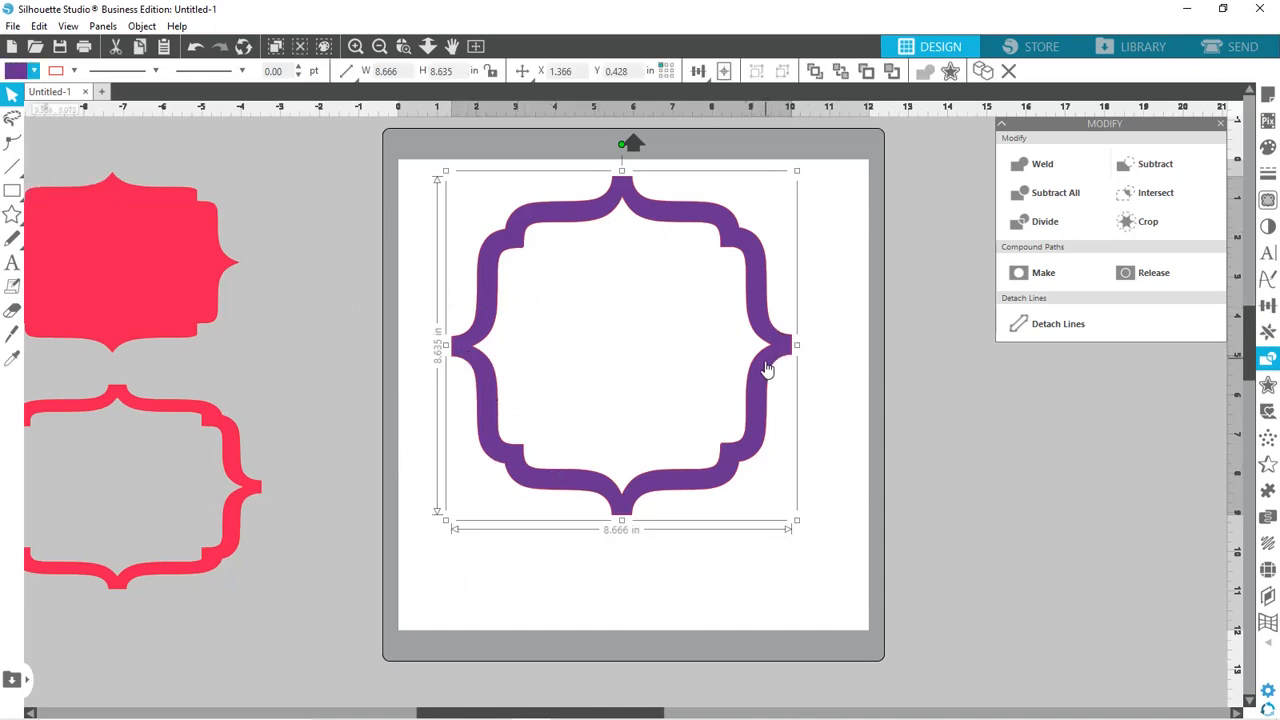
left_click(1215, 126)
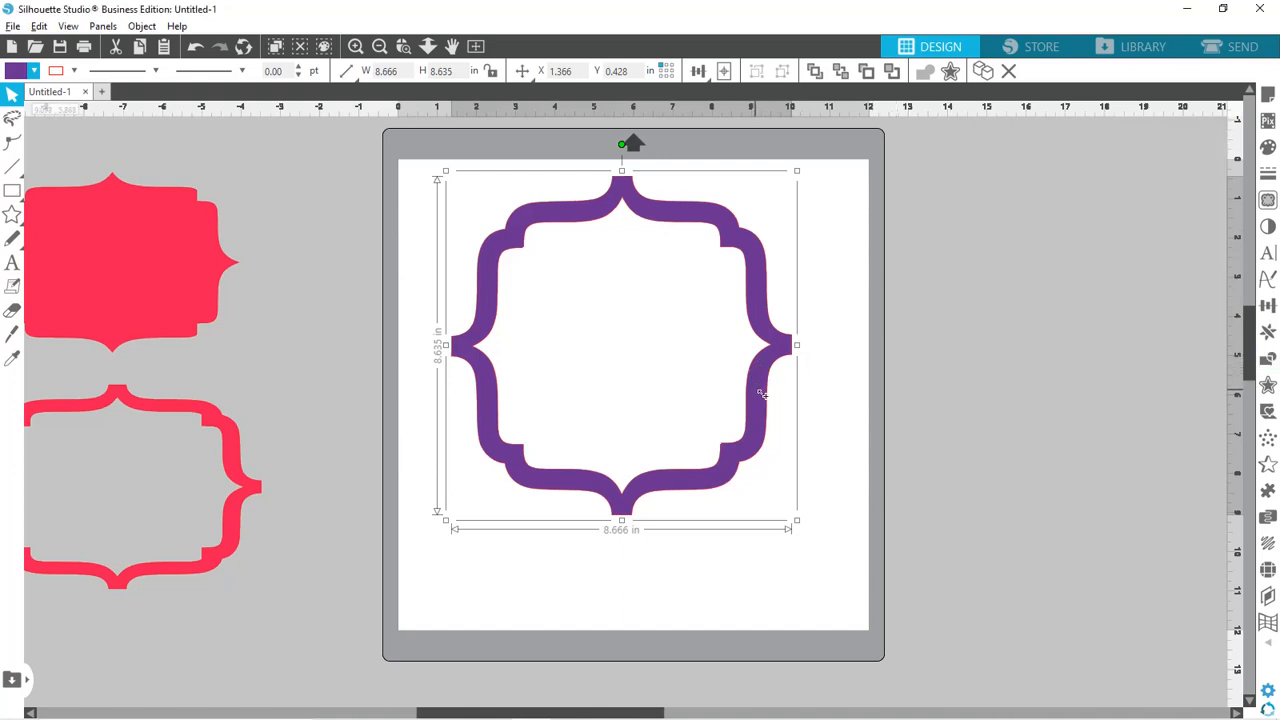
left_click_drag(763, 395, 1117, 402)
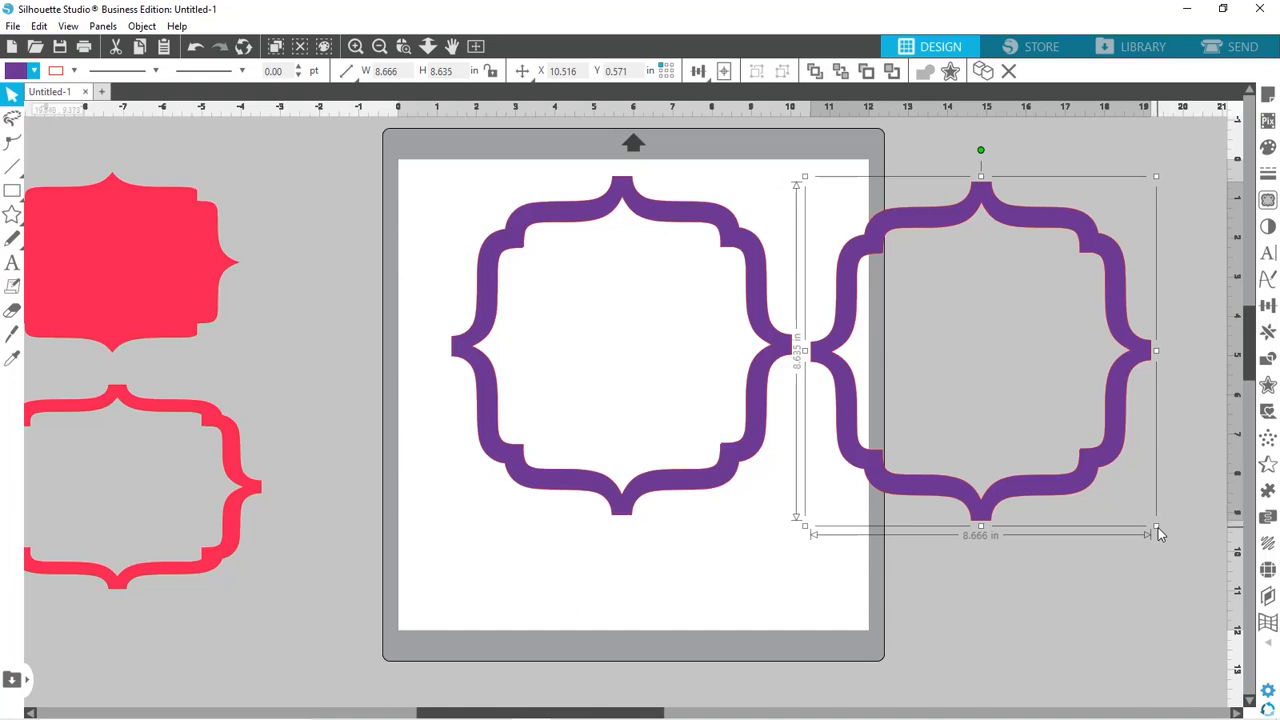
left_click_drag(1157, 527, 975, 342)
Shrink the large purple frame to about 4.92 × 4.90 in and place both frames side by side across the page's upper half
left_click(736, 465)
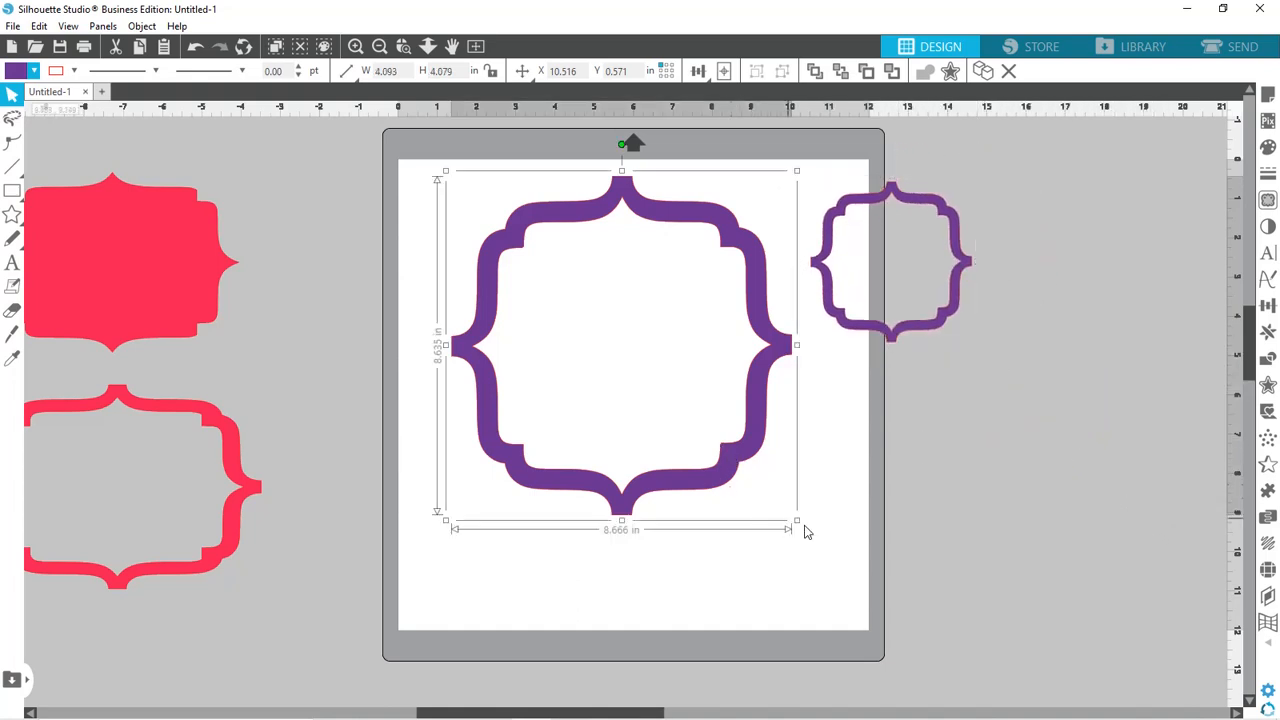
left_click_drag(803, 526, 672, 349)
left_click_drag(674, 349, 557, 349)
left_click_drag(834, 329, 710, 305)
left_click(576, 320)
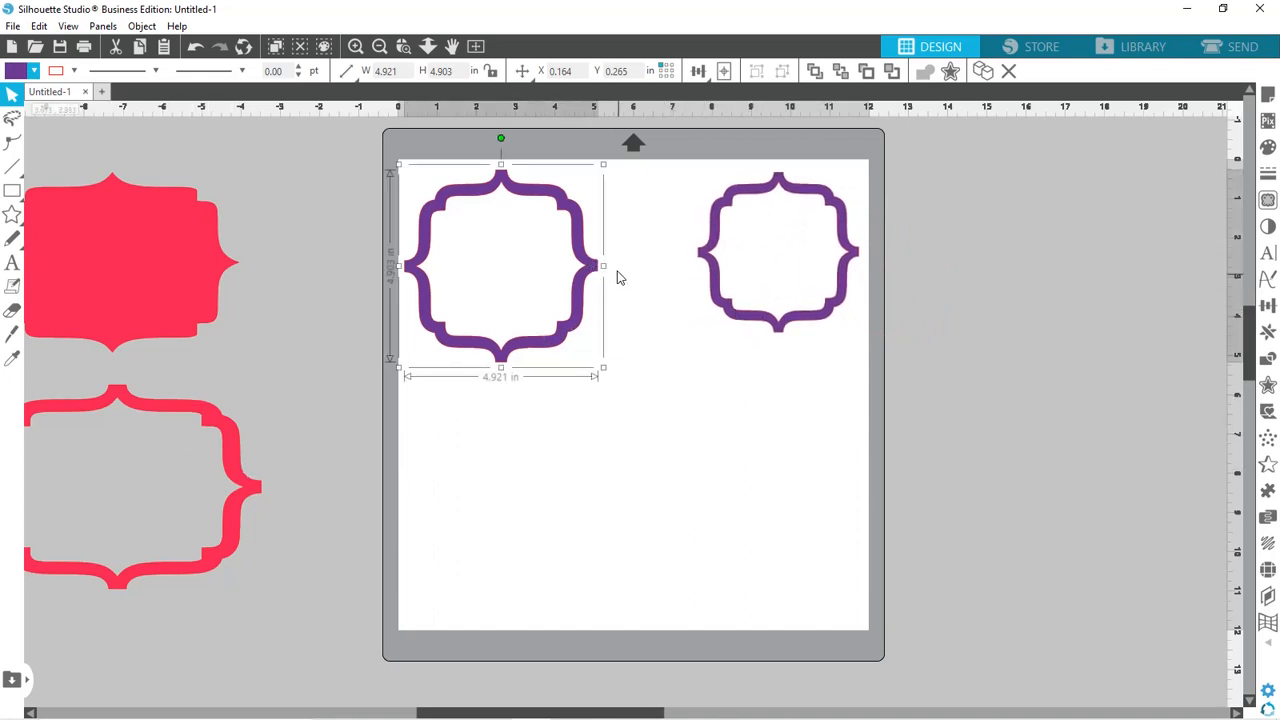
Stretch the larger frame to about 6.65 in wide and shift it clear of the smaller frame
left_click_drag(604, 265, 735, 271)
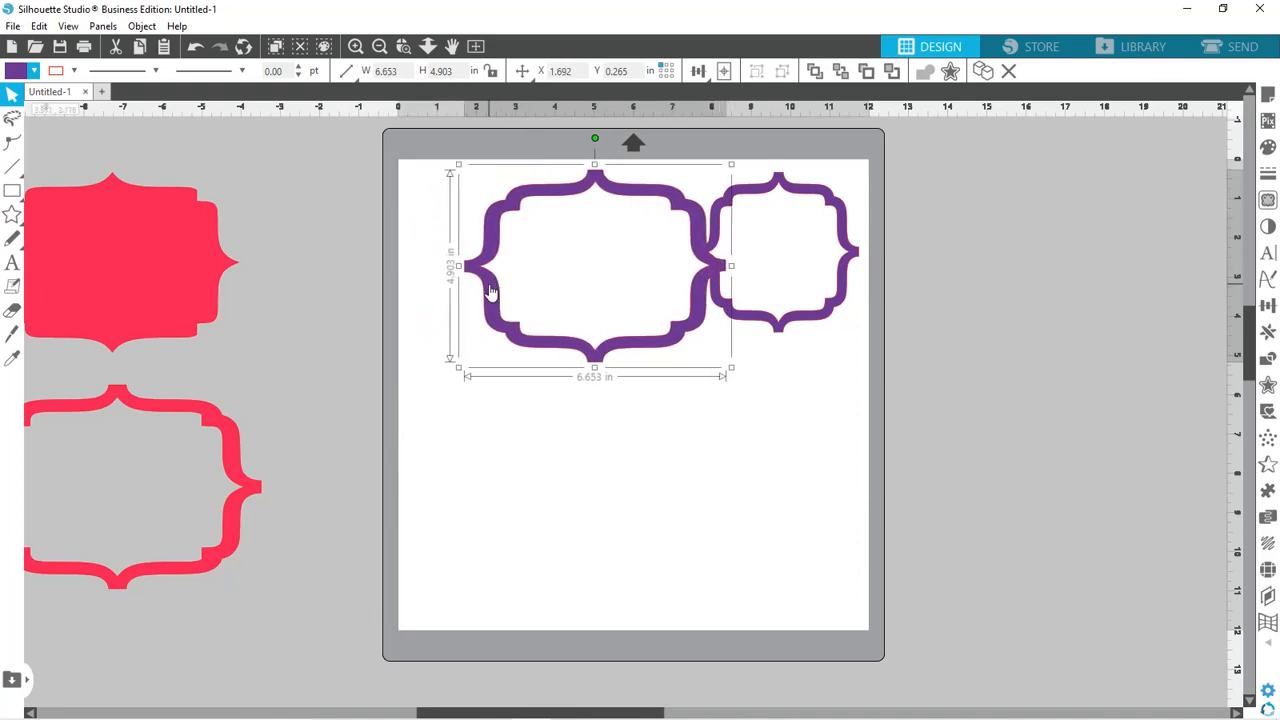
left_click_drag(491, 286, 440, 287)
left_click(627, 450)
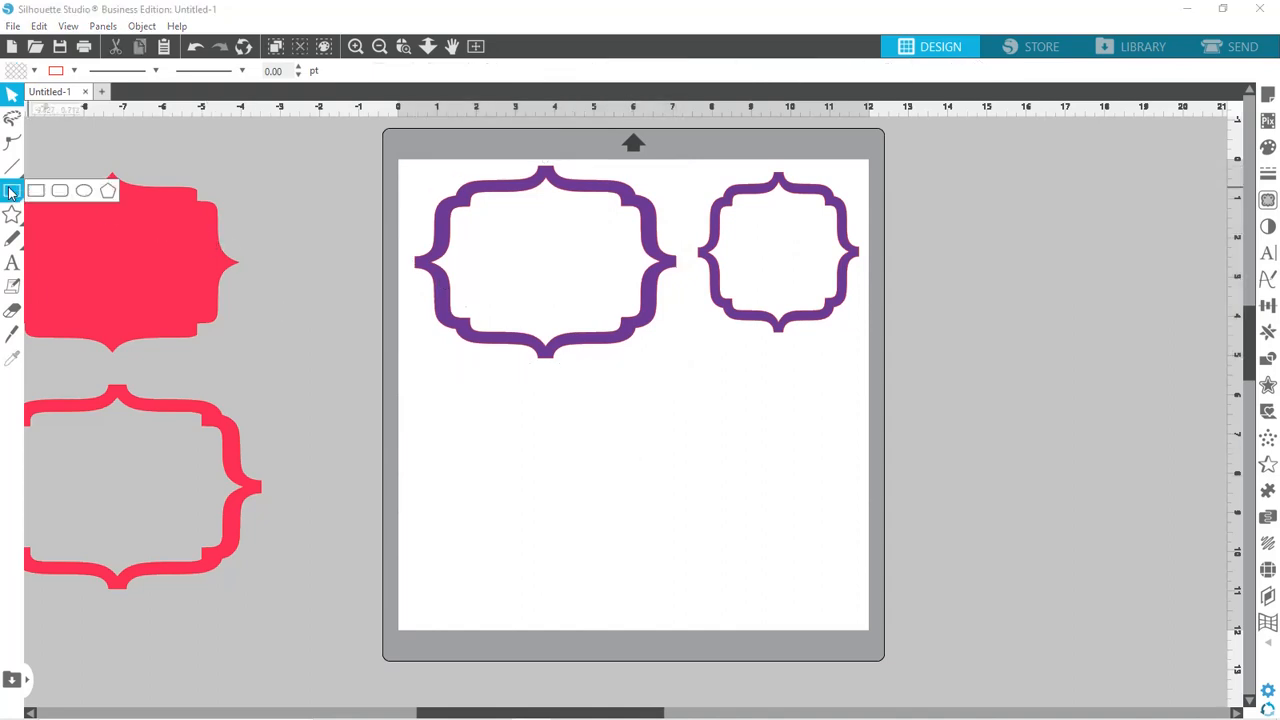
Draw a rectangle about 12.19 × 5.69 in covering both frames and fill it with green
left_click(60, 190)
left_click(35, 192)
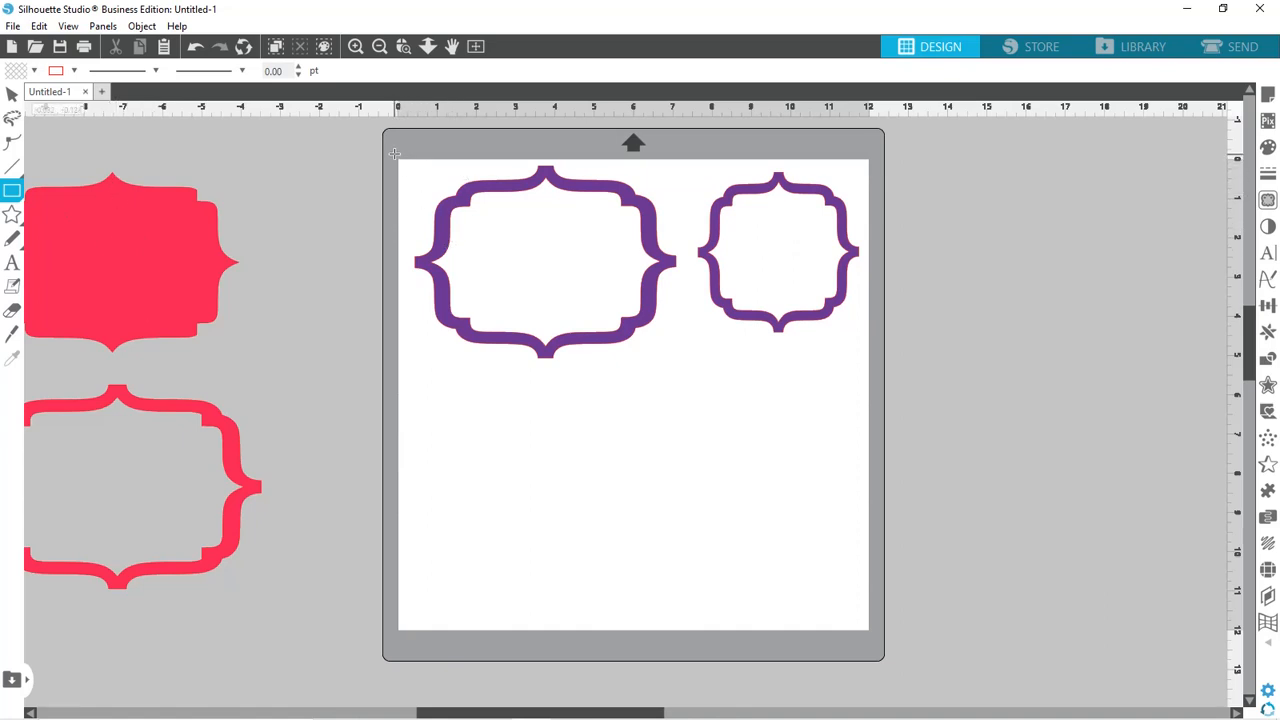
left_click_drag(396, 158, 877, 381)
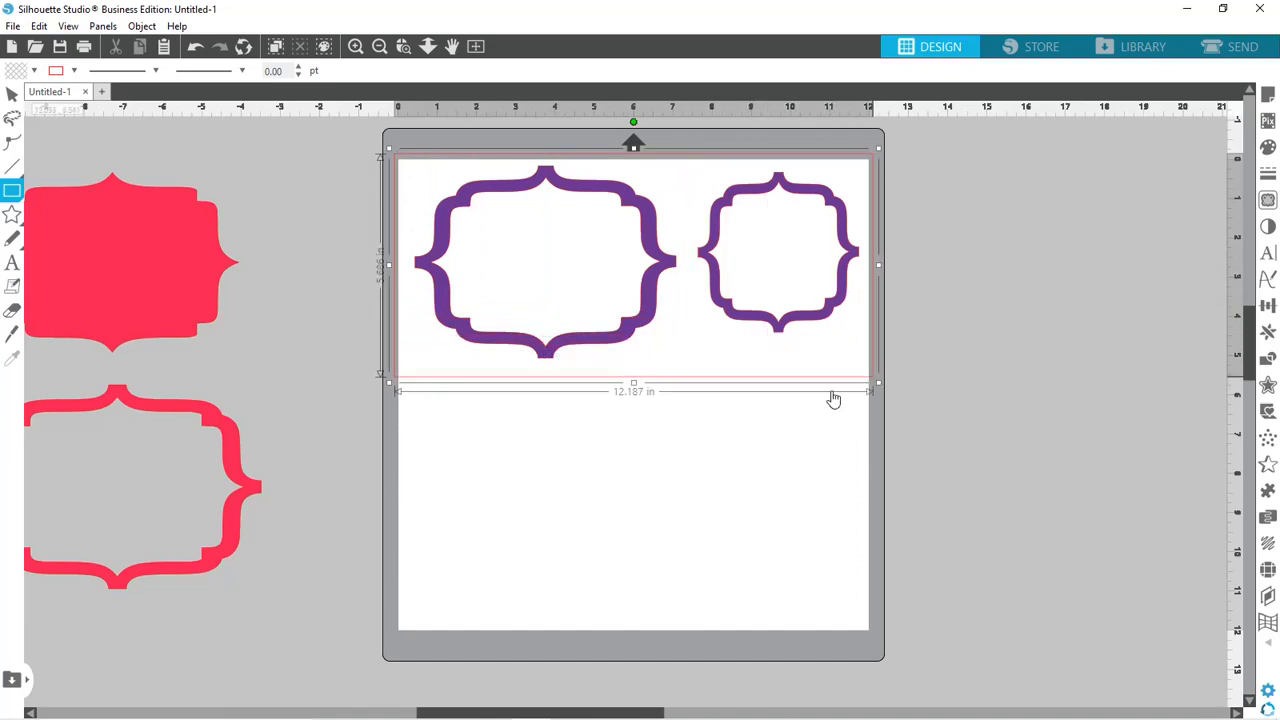
left_click(34, 71)
left_click(46, 96)
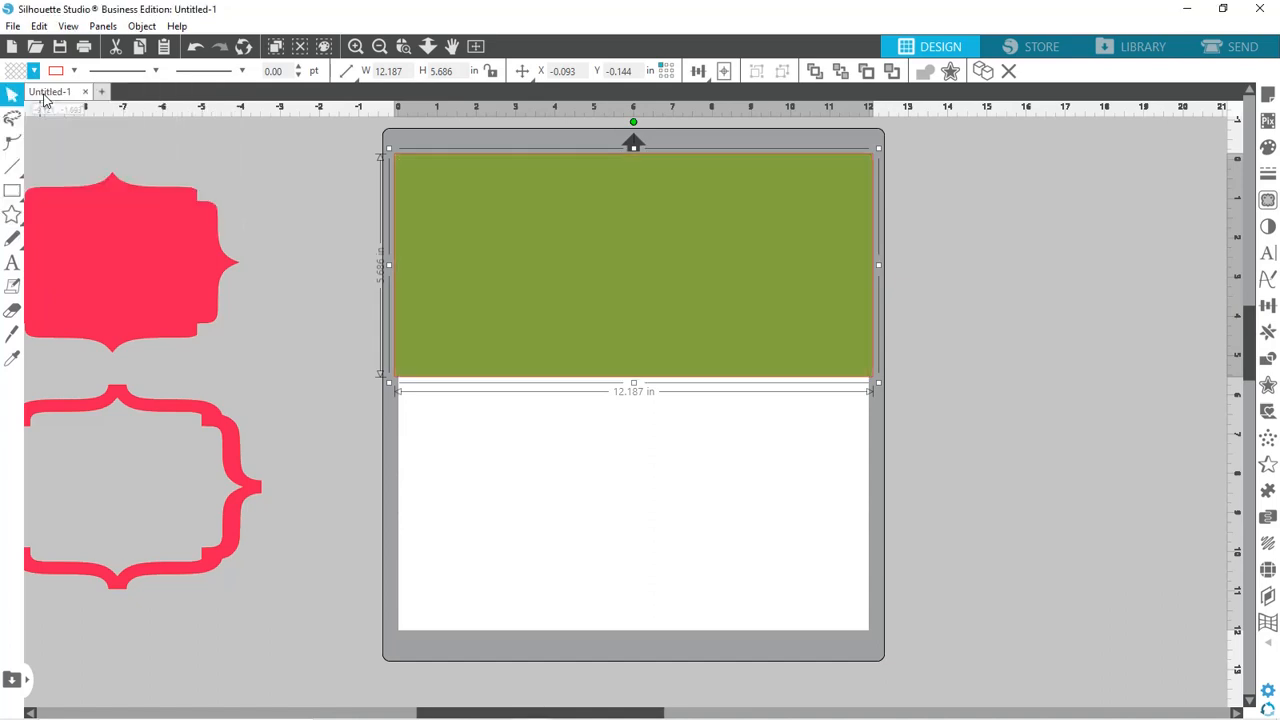
Divide the green rectangle and both frames together, and release the compound paths of the resulting pieces
left_click(328, 347)
left_click(398, 197)
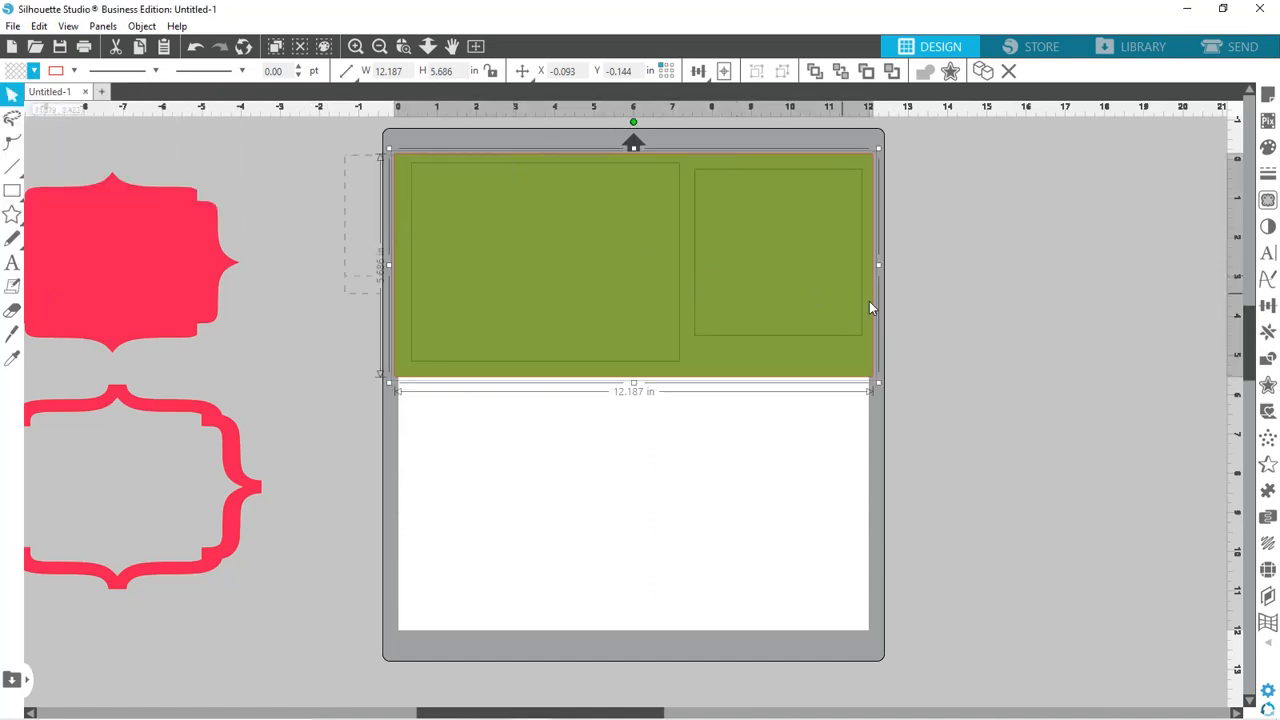
left_click_drag(912, 316, 910, 321)
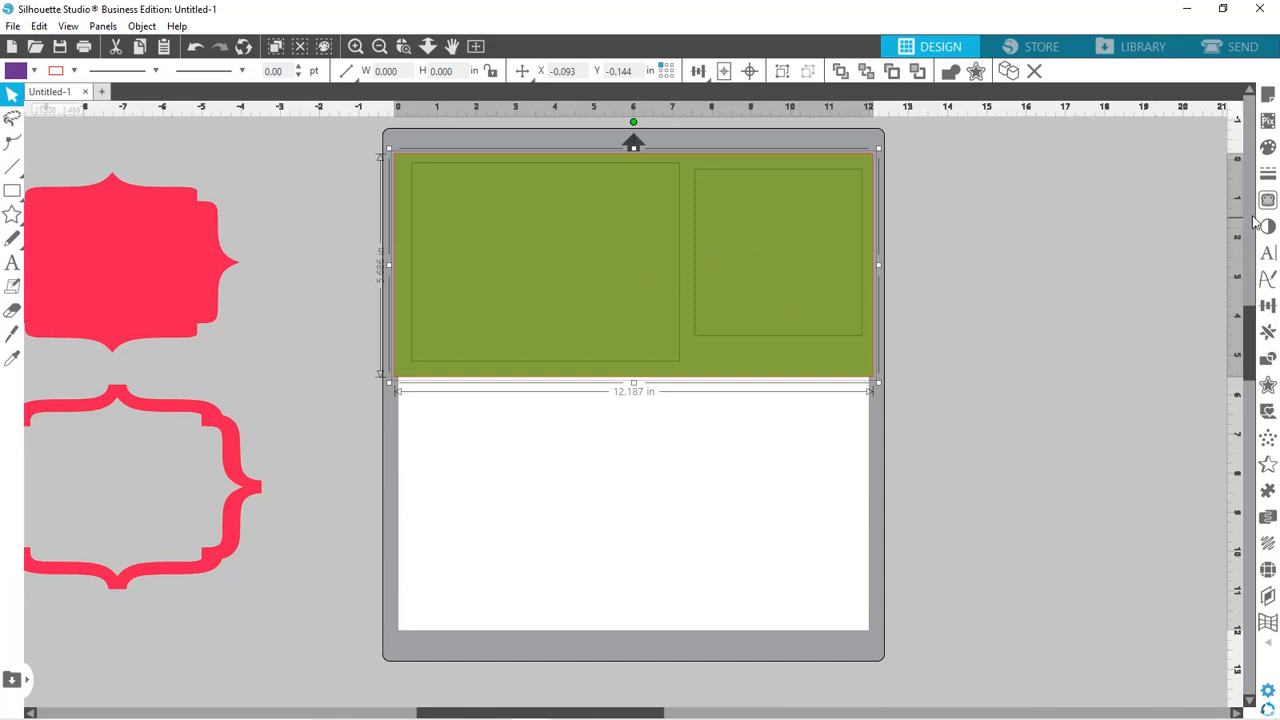
left_click(1270, 334)
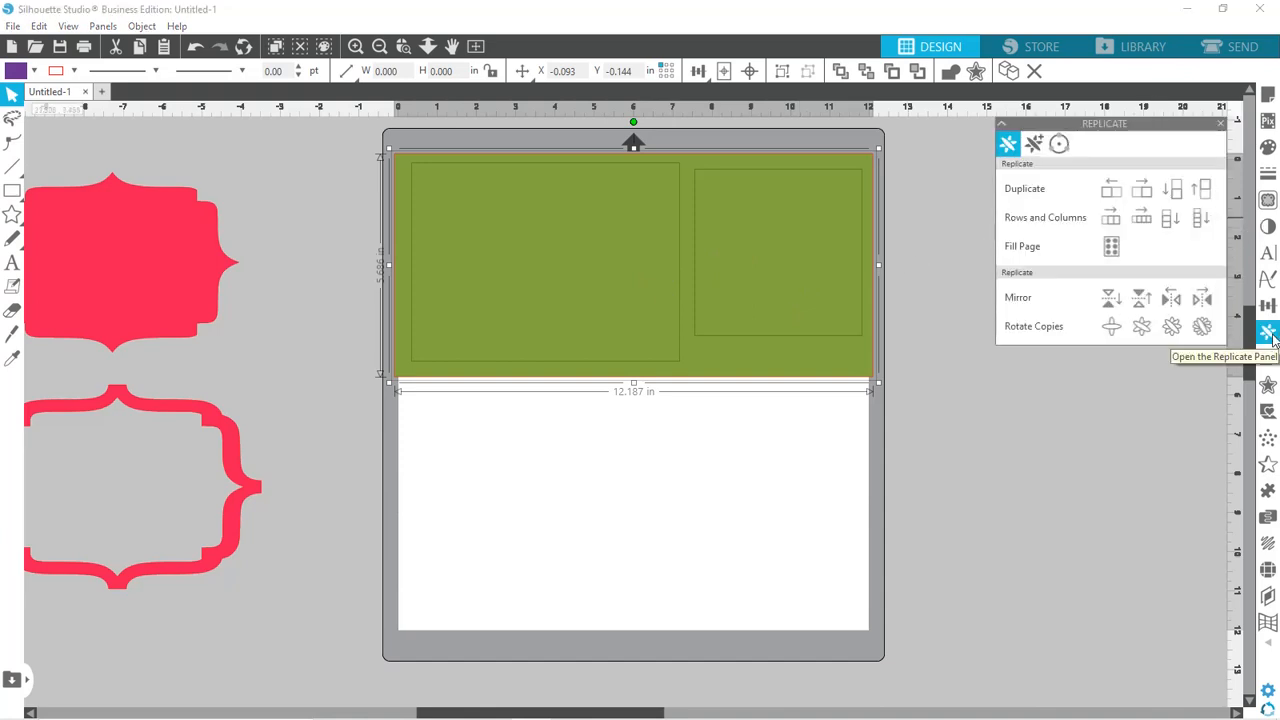
left_click(1268, 359)
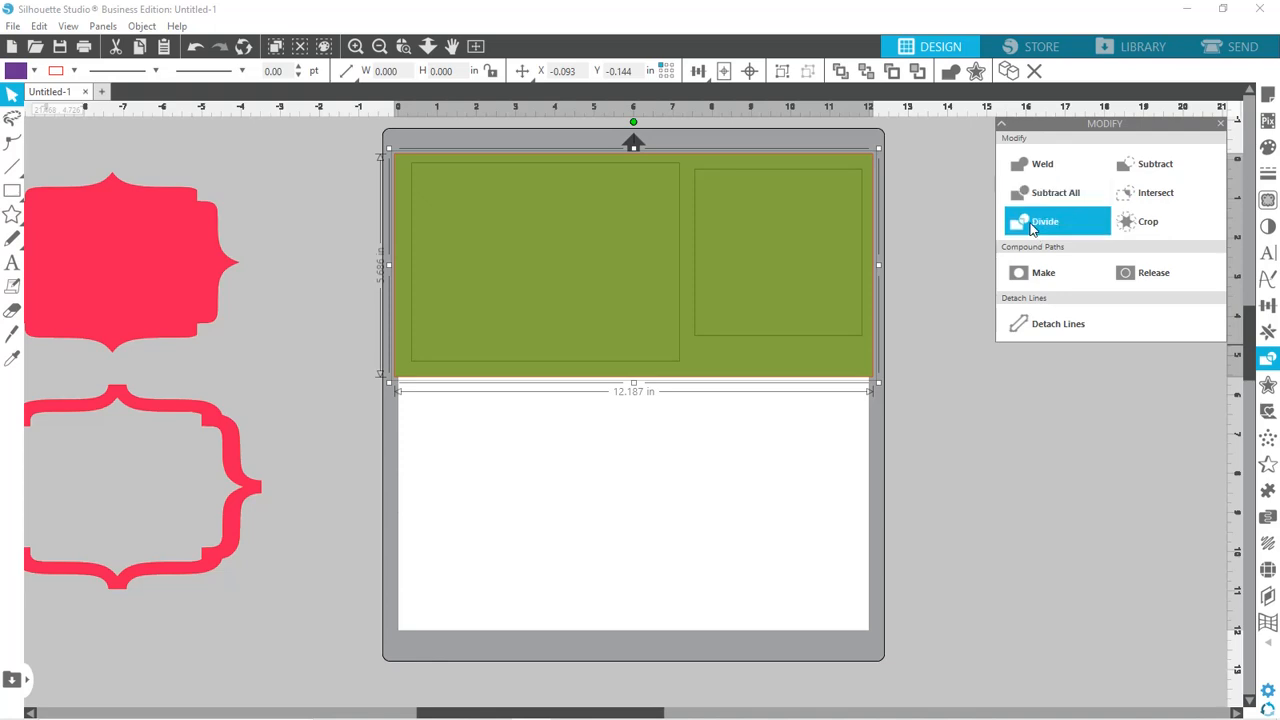
left_click(1033, 222)
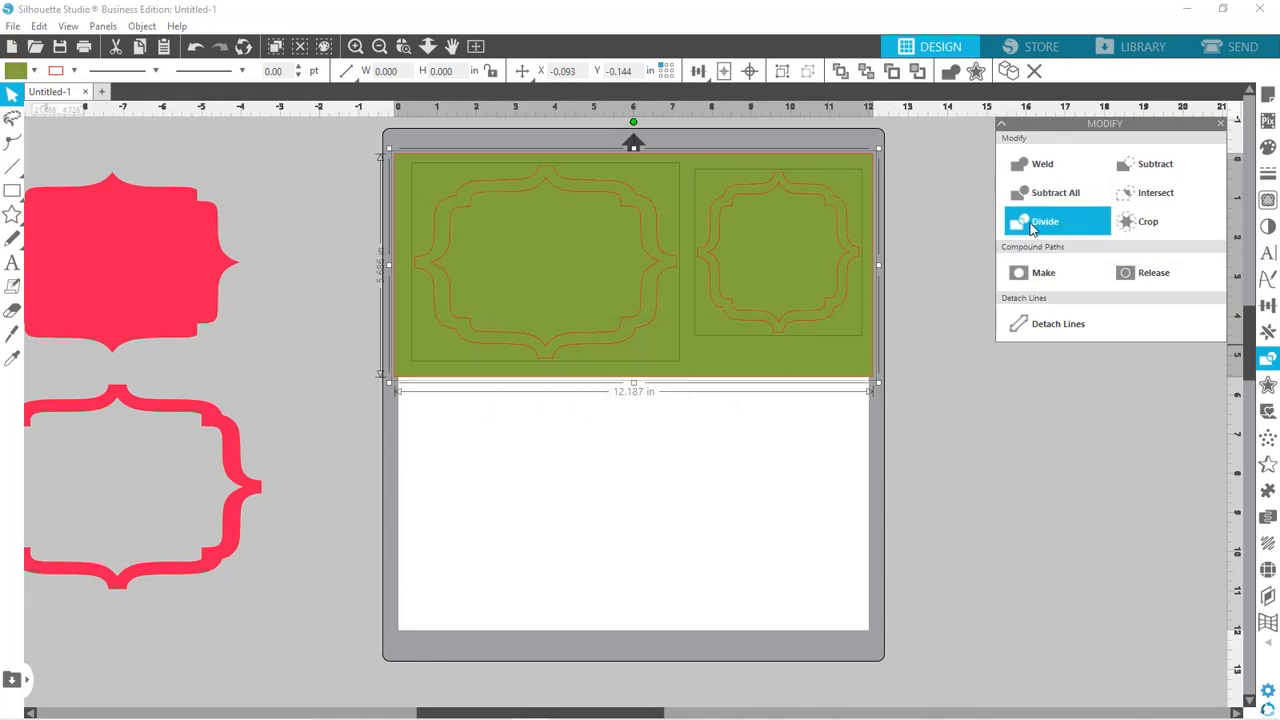
left_click(1143, 279)
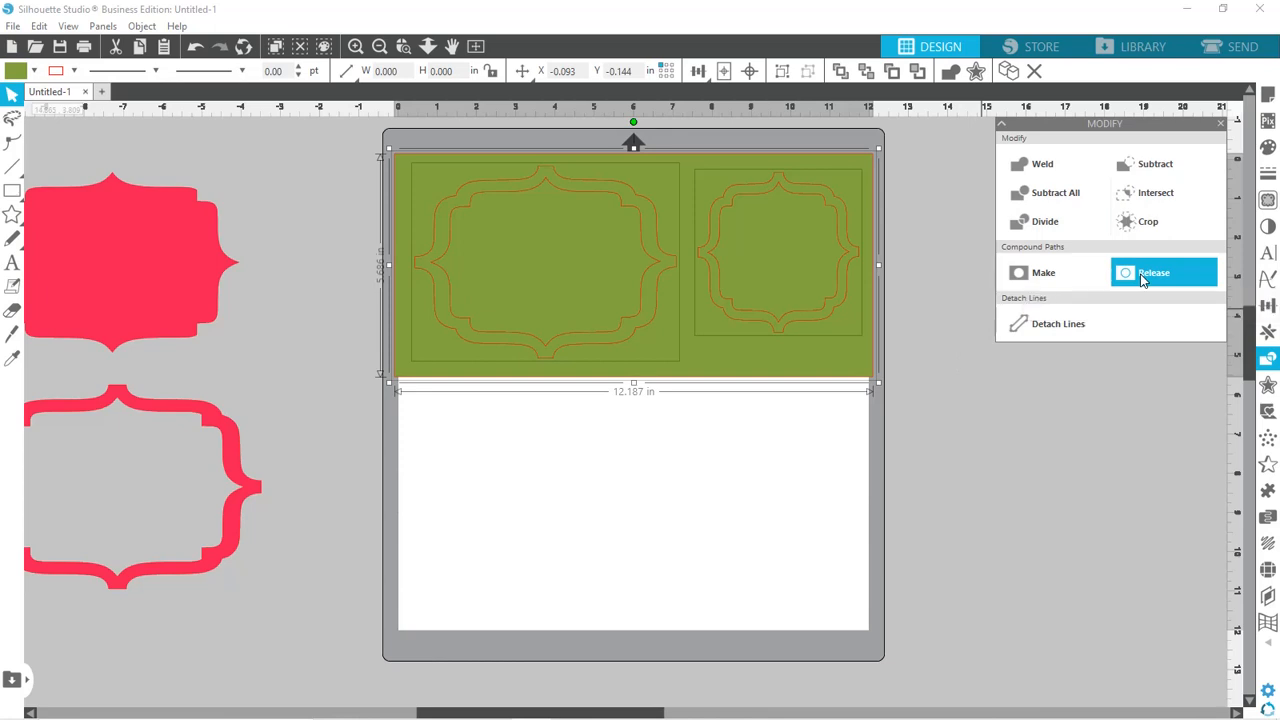
left_click(1069, 424)
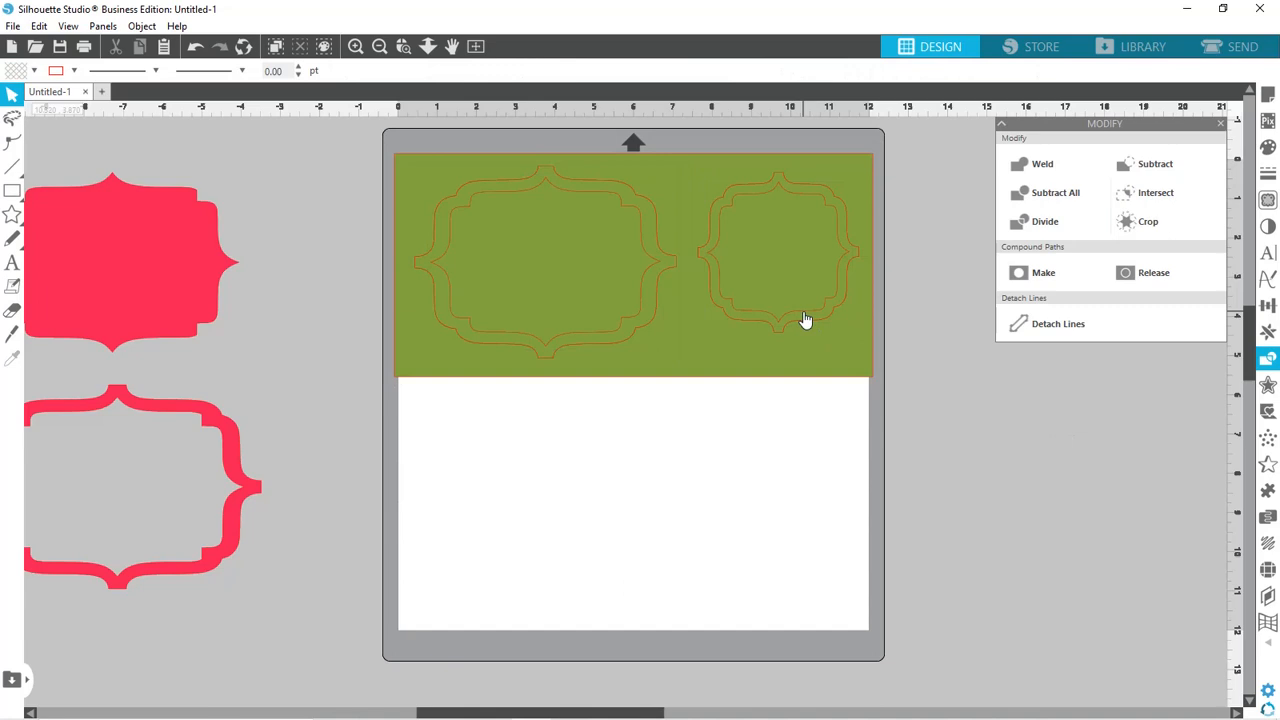
Pull the small label's inner shape and one outer shape out of the green rectangle, and delete the rectangle
left_click_drag(805, 318, 811, 535)
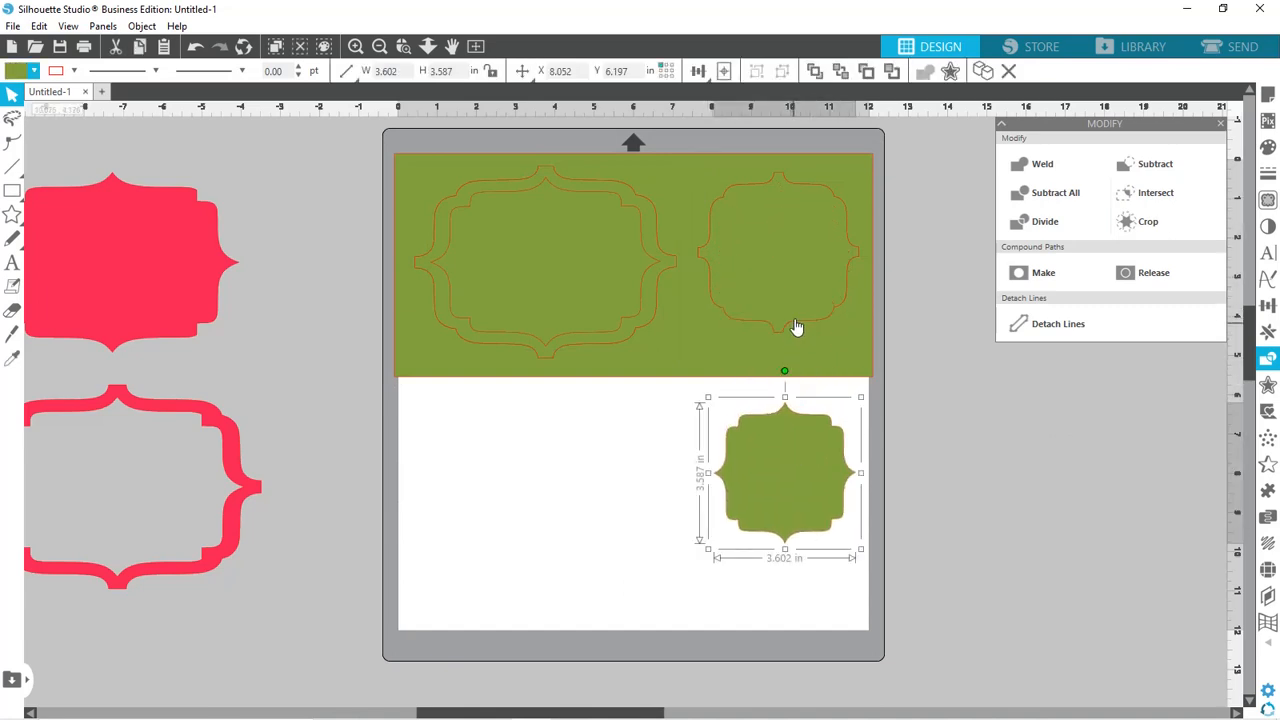
left_click_drag(797, 325, 980, 560)
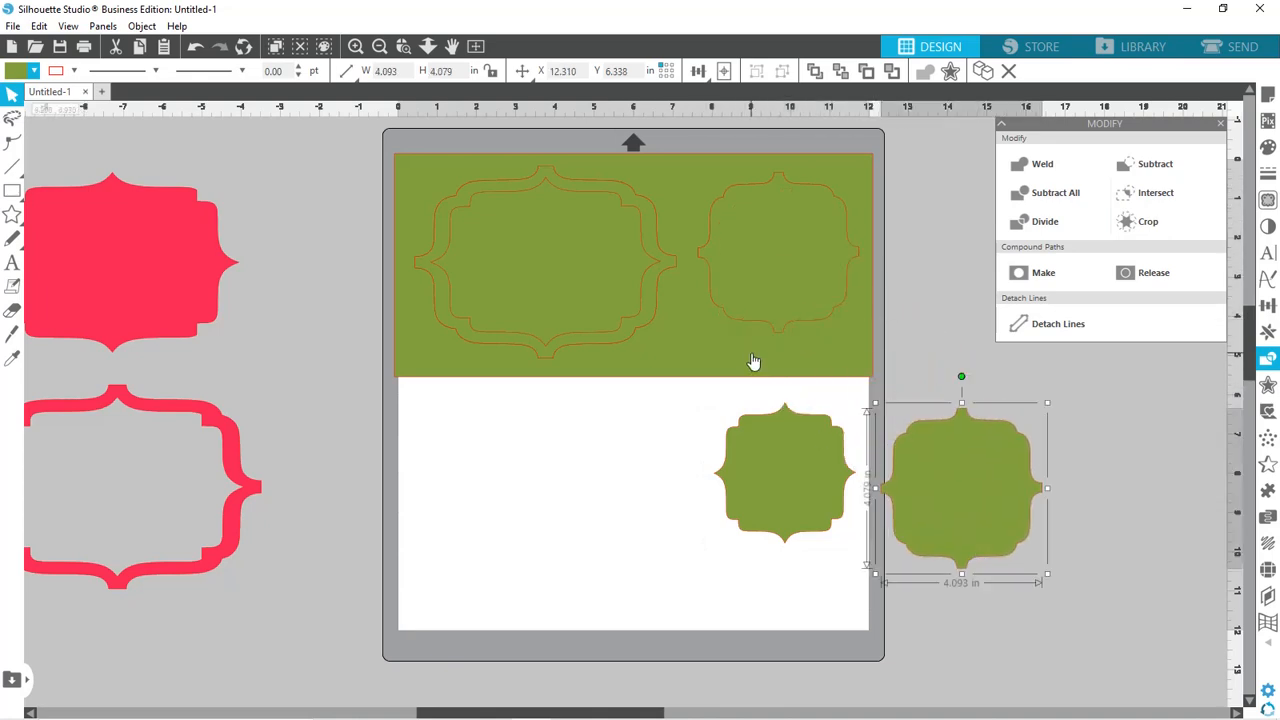
left_click_drag(751, 363, 550, 710)
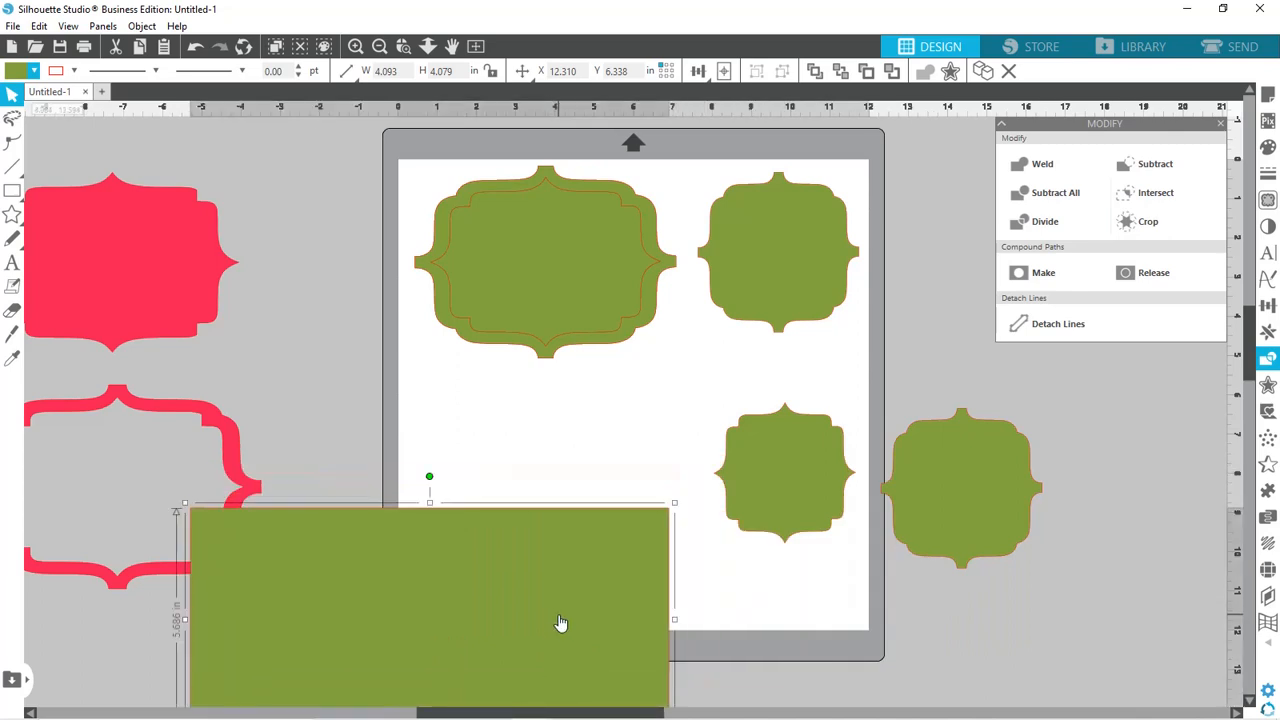
key("Delete")
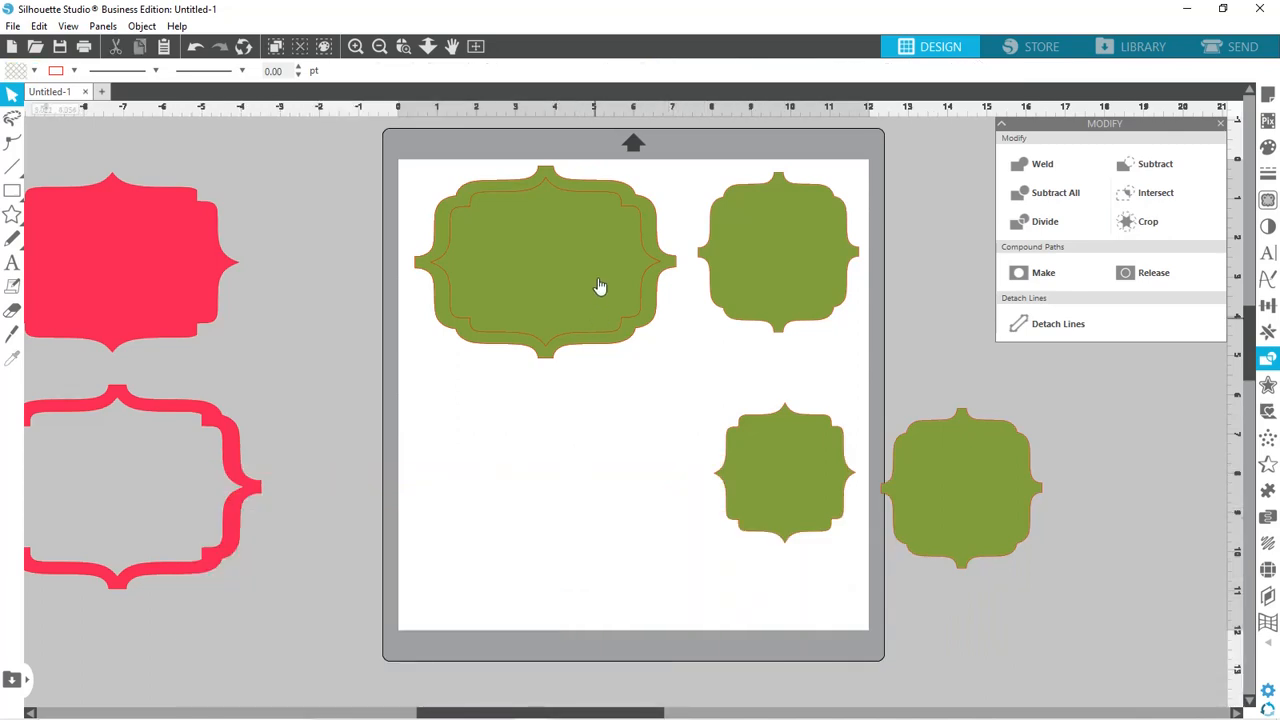
Move the large label's inner shape and one outer shape downward, and make the two remaining stacked shapes a compound path
left_click_drag(563, 271, 566, 557)
left_click_drag(572, 277, 566, 459)
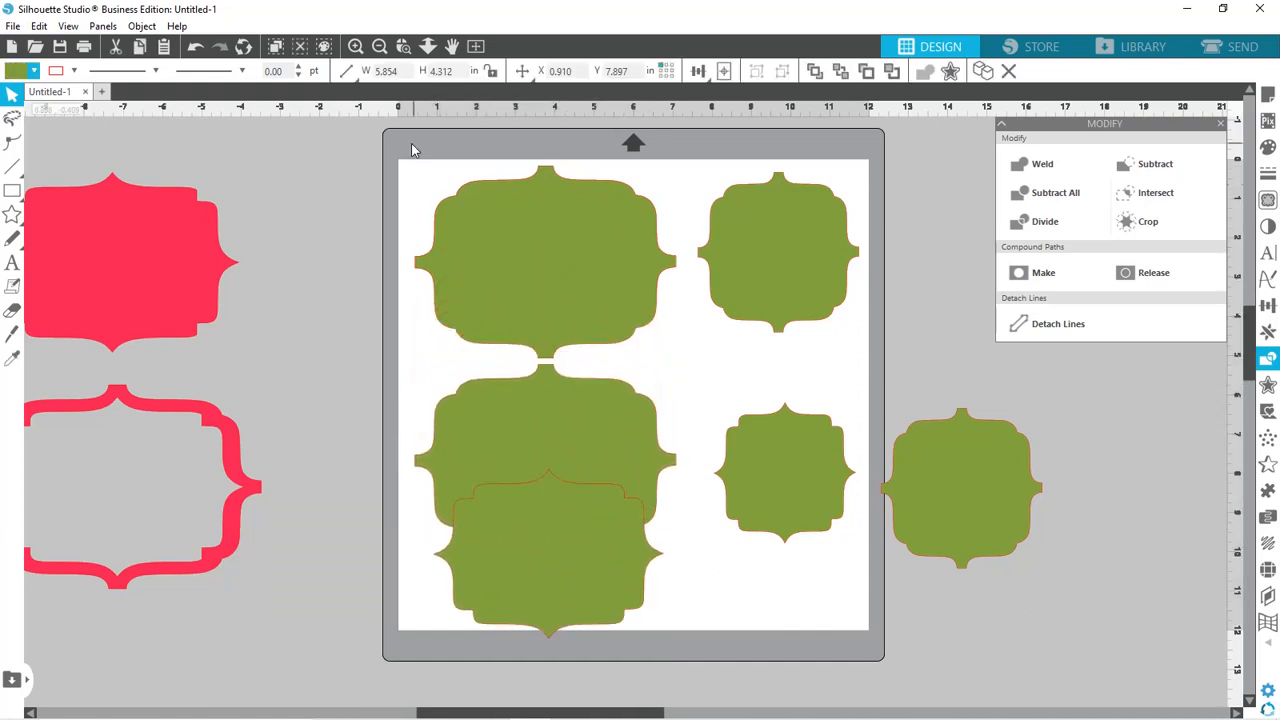
mouse_move(489, 224)
left_mouse_down()
mouse_move(486, 278)
mouse_move(483, 225)
left_mouse_up()
left_click(571, 284)
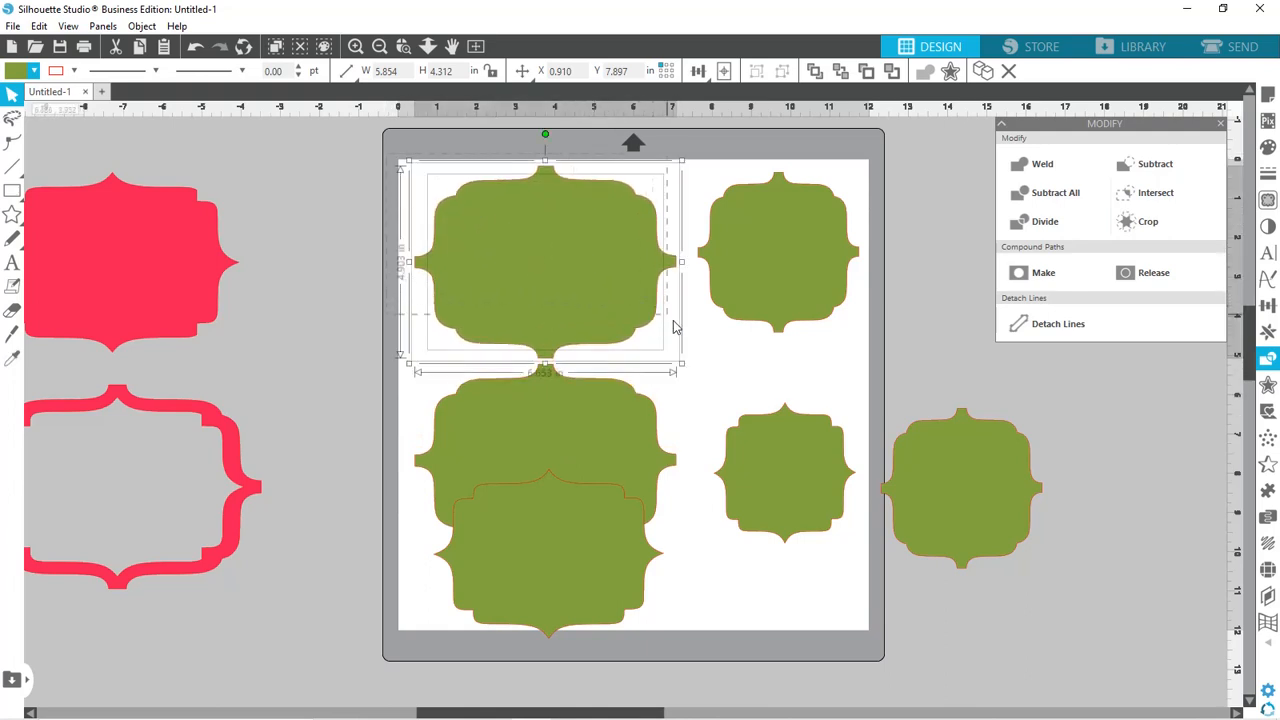
left_click_drag(673, 321, 674, 319)
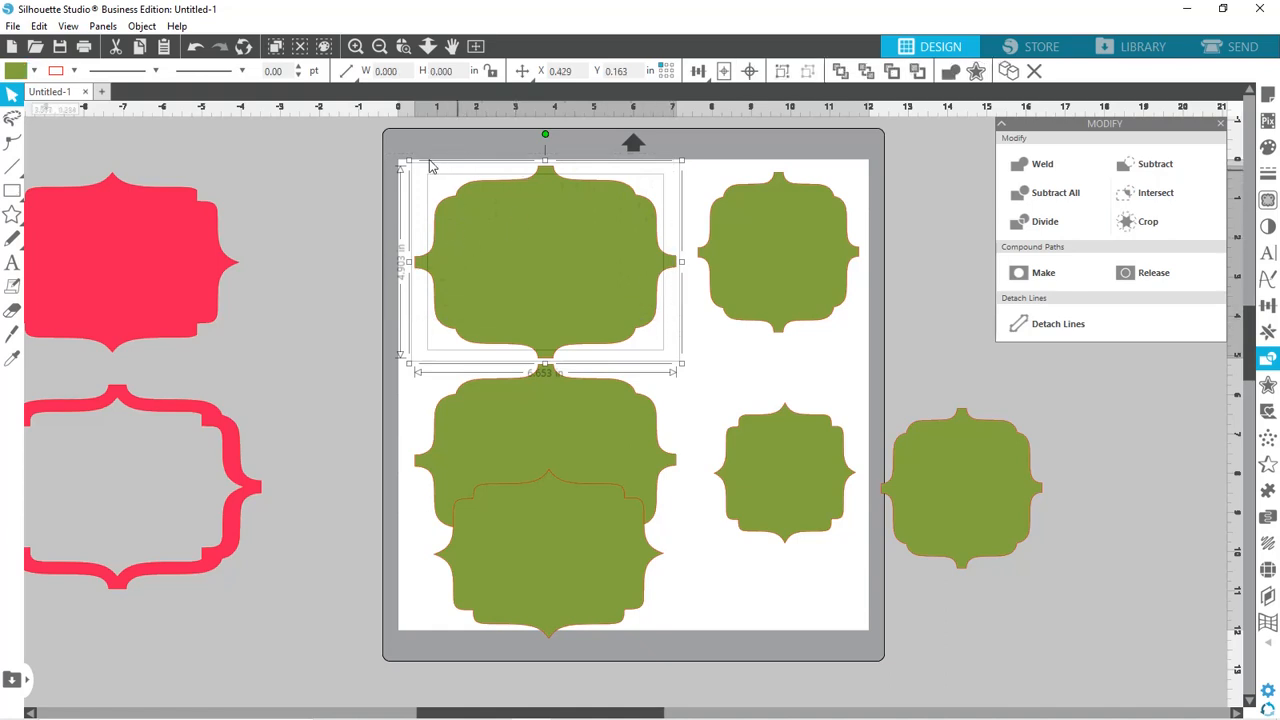
left_click(1040, 273)
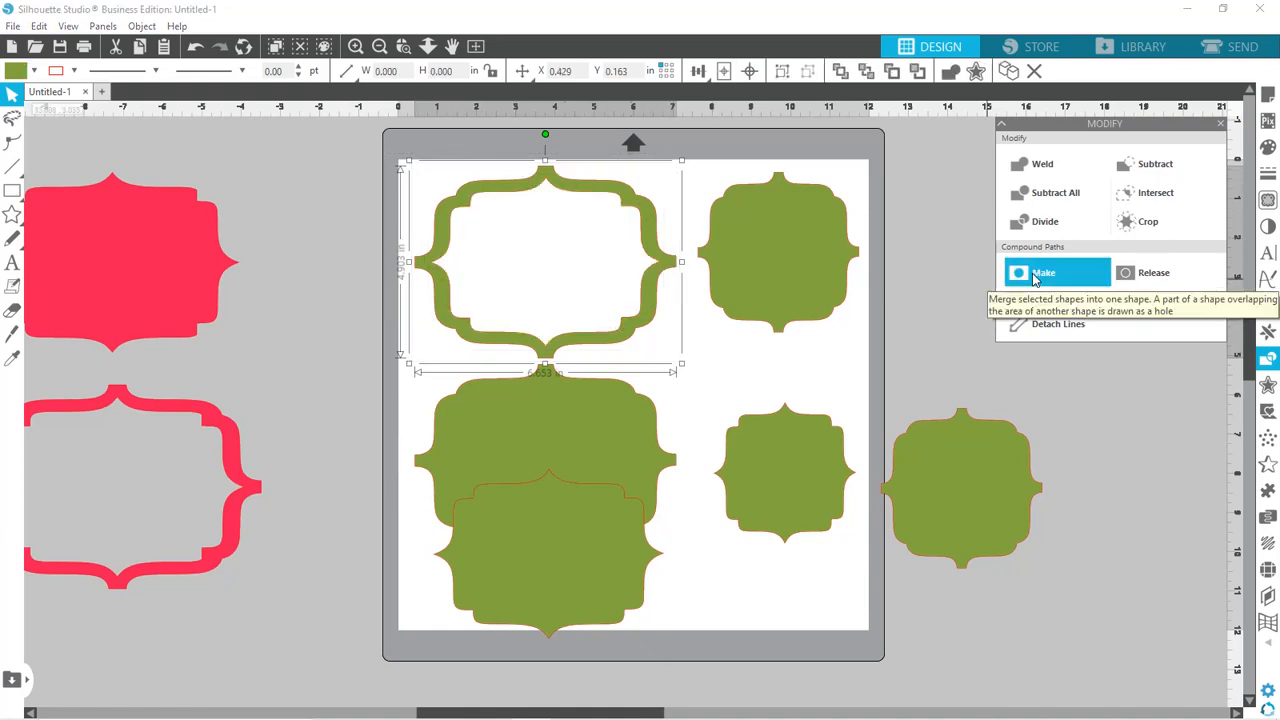
Select the two stacked small label shapes in the page's upper right and make them a compound path
left_click_drag(692, 159, 870, 326)
left_click_drag(688, 161, 856, 332)
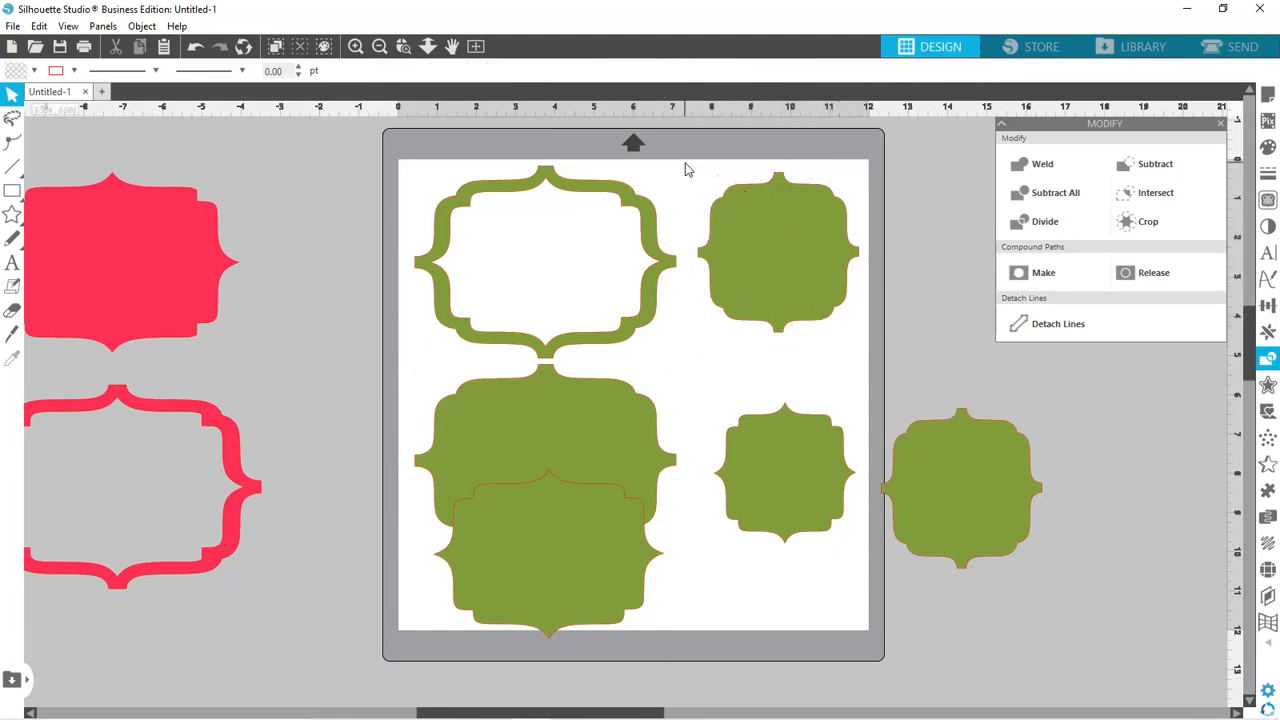
left_click_drag(704, 177, 855, 293)
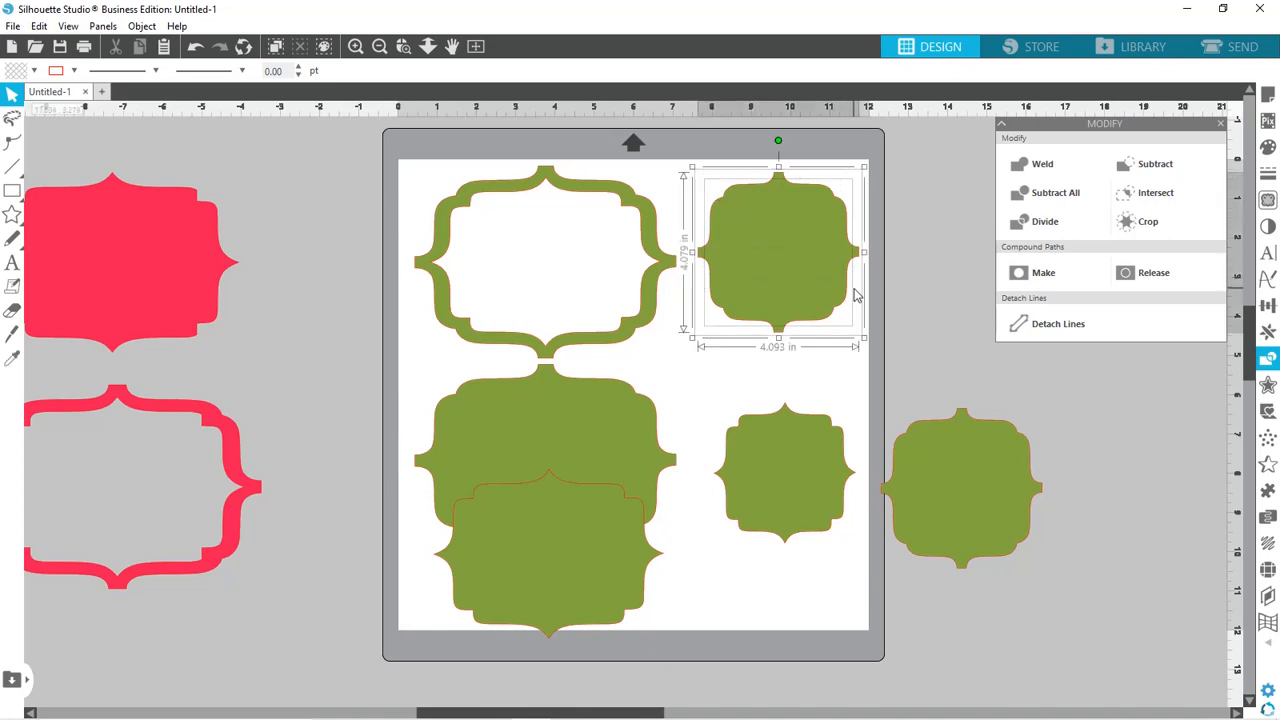
left_click(1025, 279)
left_click(908, 190)
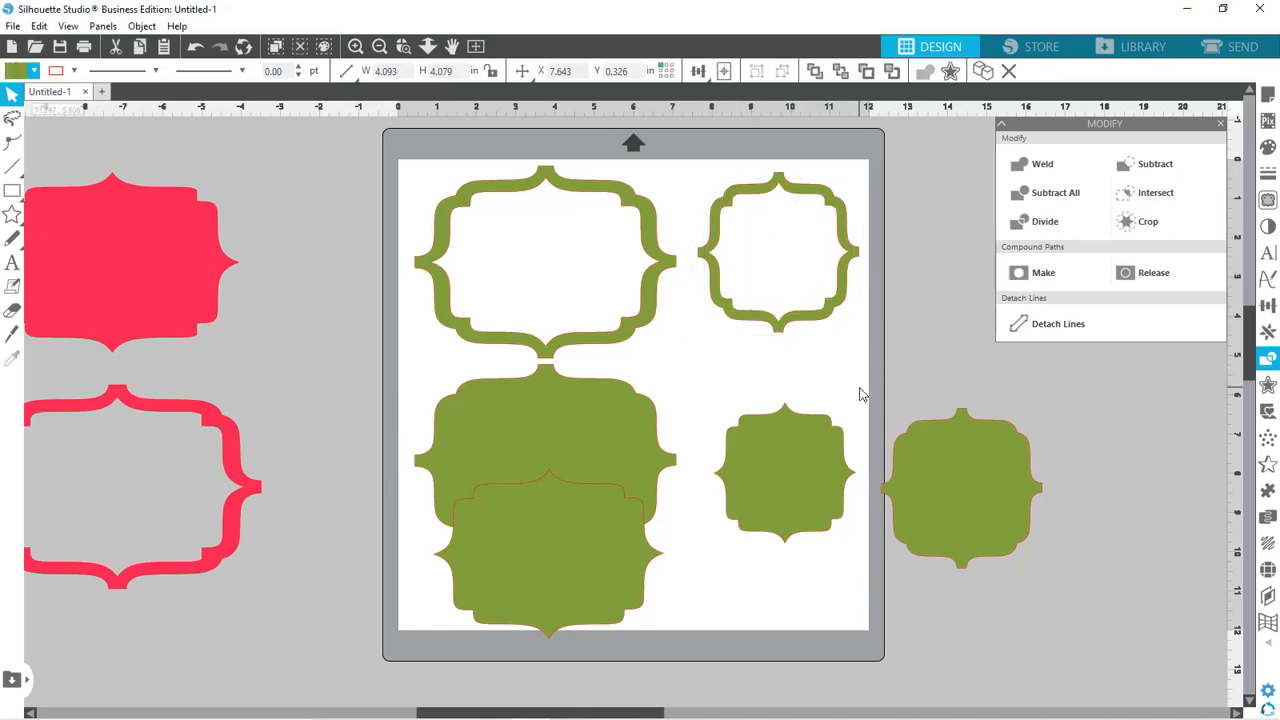
Move the large inner label shape off the solid outer shape toward the page's lower left
left_click_drag(569, 578, 440, 618)
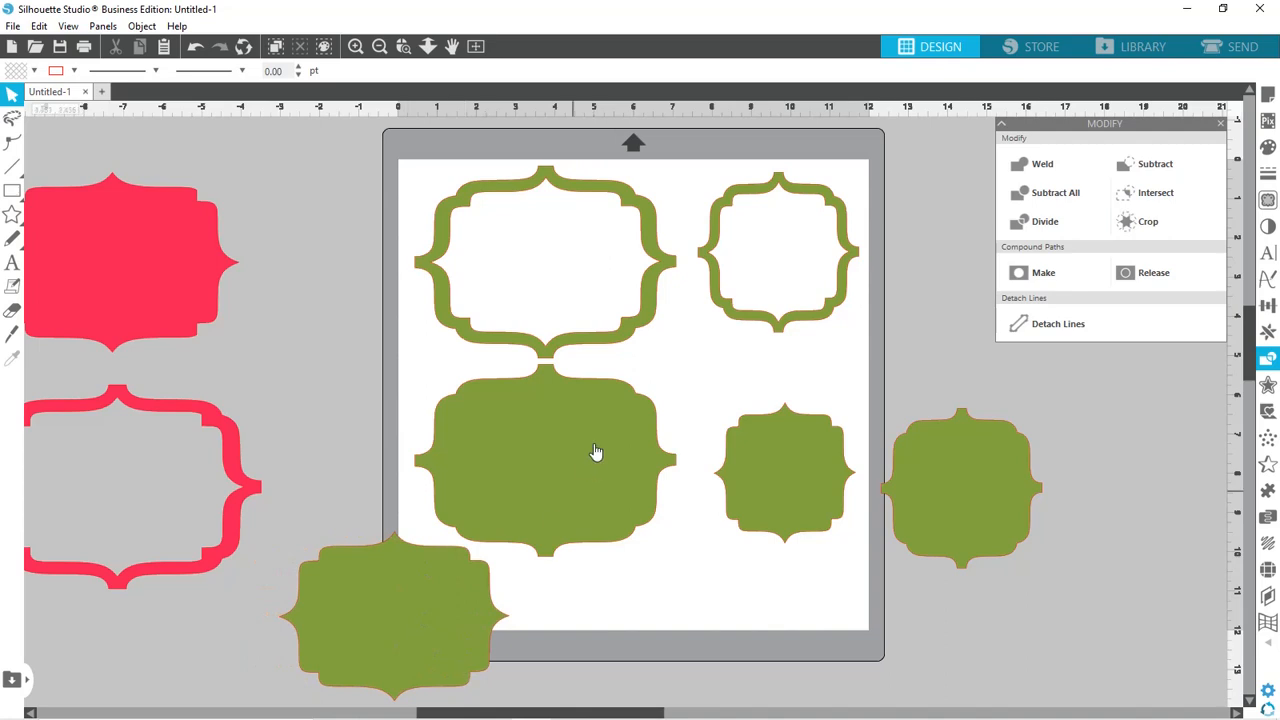